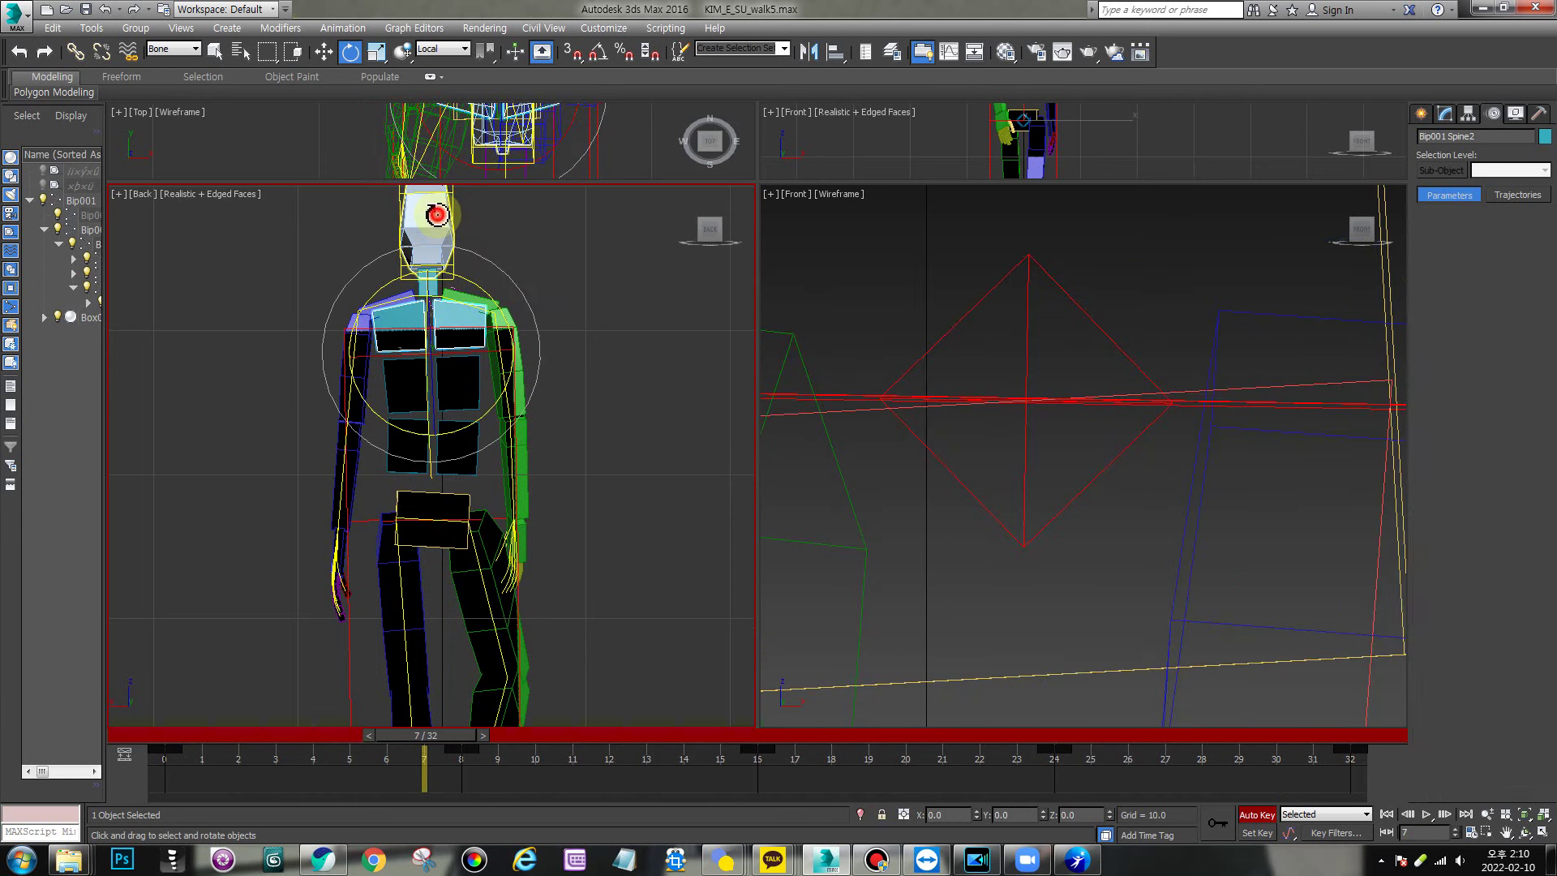
- Rotate the head about -2 degrees around its local Y axis at frame 8
{"action": "left_click", "coordinate": [172, 737]}
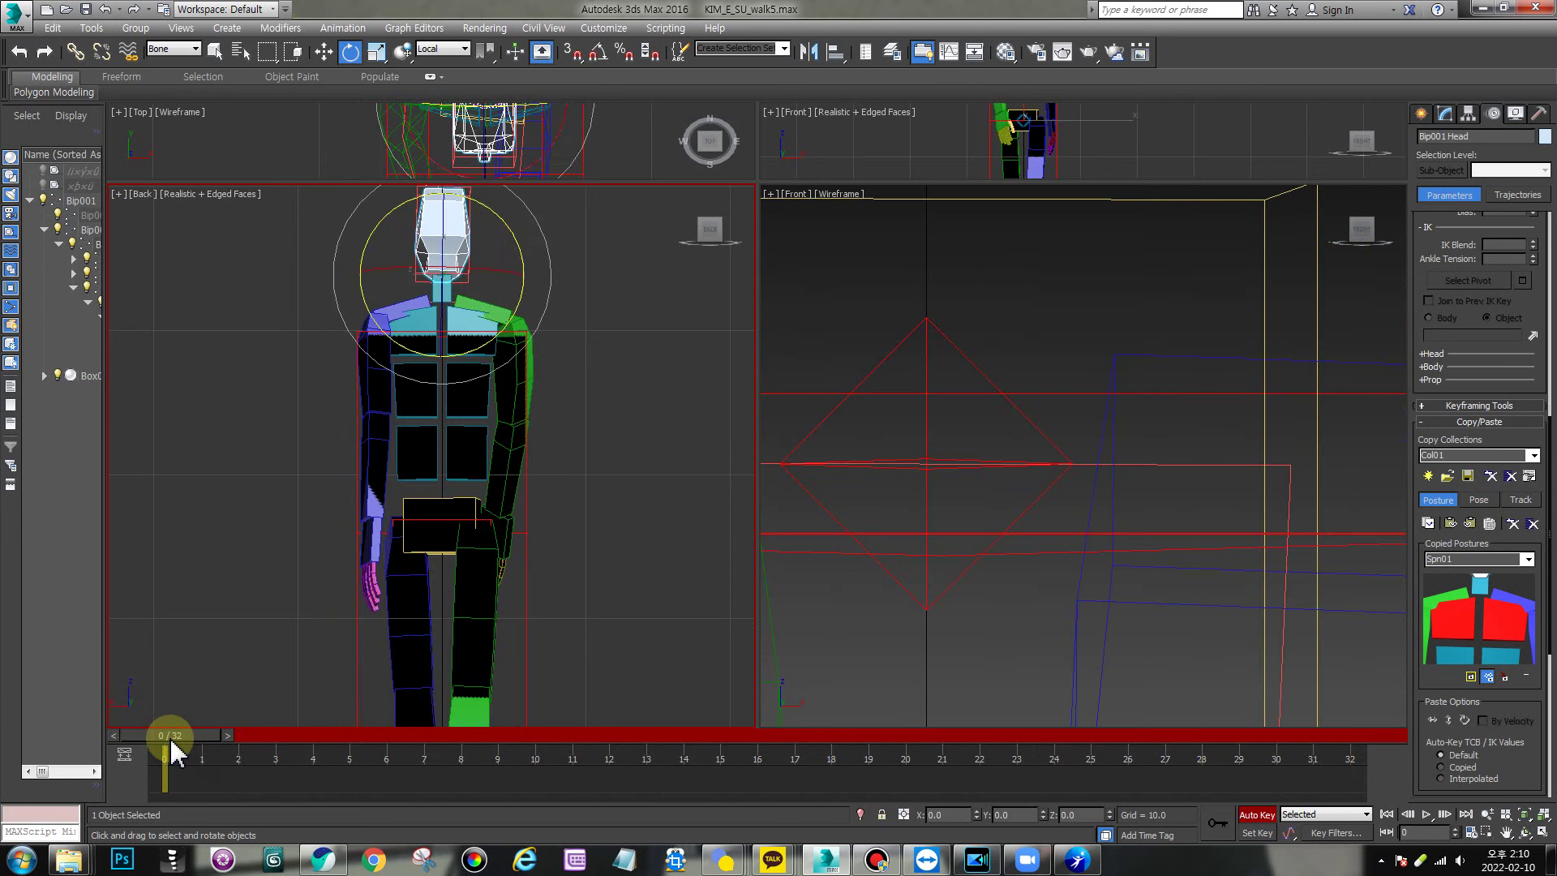
{"action": "left_click_drag", "start_coordinate": [186, 737], "coordinate": [1350, 735]}
{"action": "right_click", "coordinate": [1171, 708]}
{"action": "left_click_drag", "start_coordinate": [762, 737], "coordinate": [460, 758]}
{"action": "key", "text": "e"}
{"action": "left_click_drag", "start_coordinate": [504, 308], "coordinate": [500, 308]}
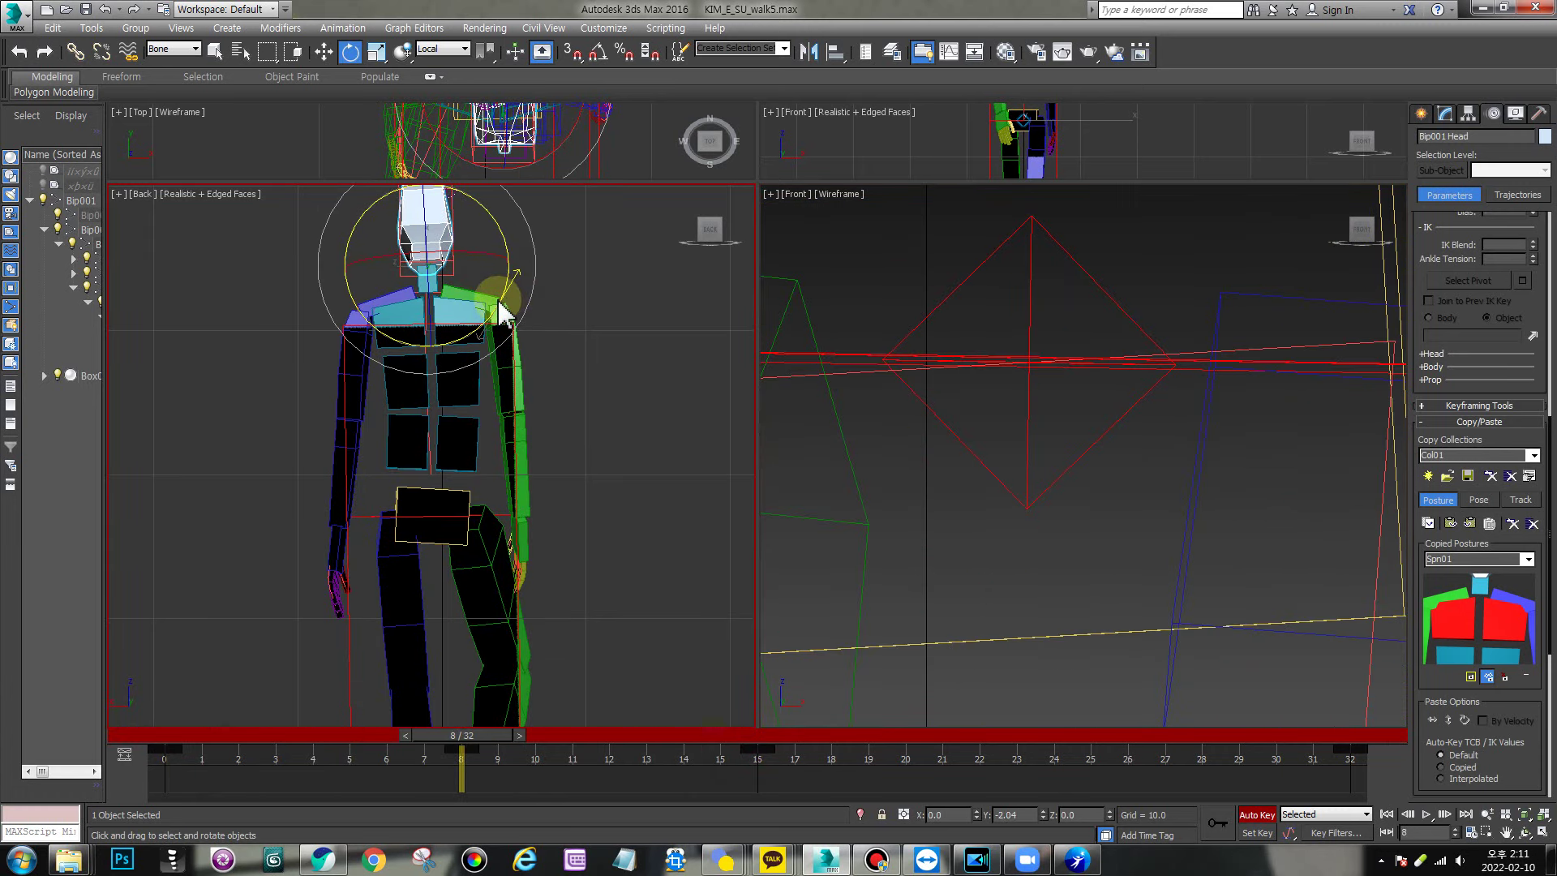
- Rotate the head about 3.5 degrees around its local Y axis at frame 24 and play the animation back
{"action": "left_click", "coordinate": [1054, 736]}
{"action": "left_click_drag", "start_coordinate": [526, 314], "coordinate": [521, 318]}
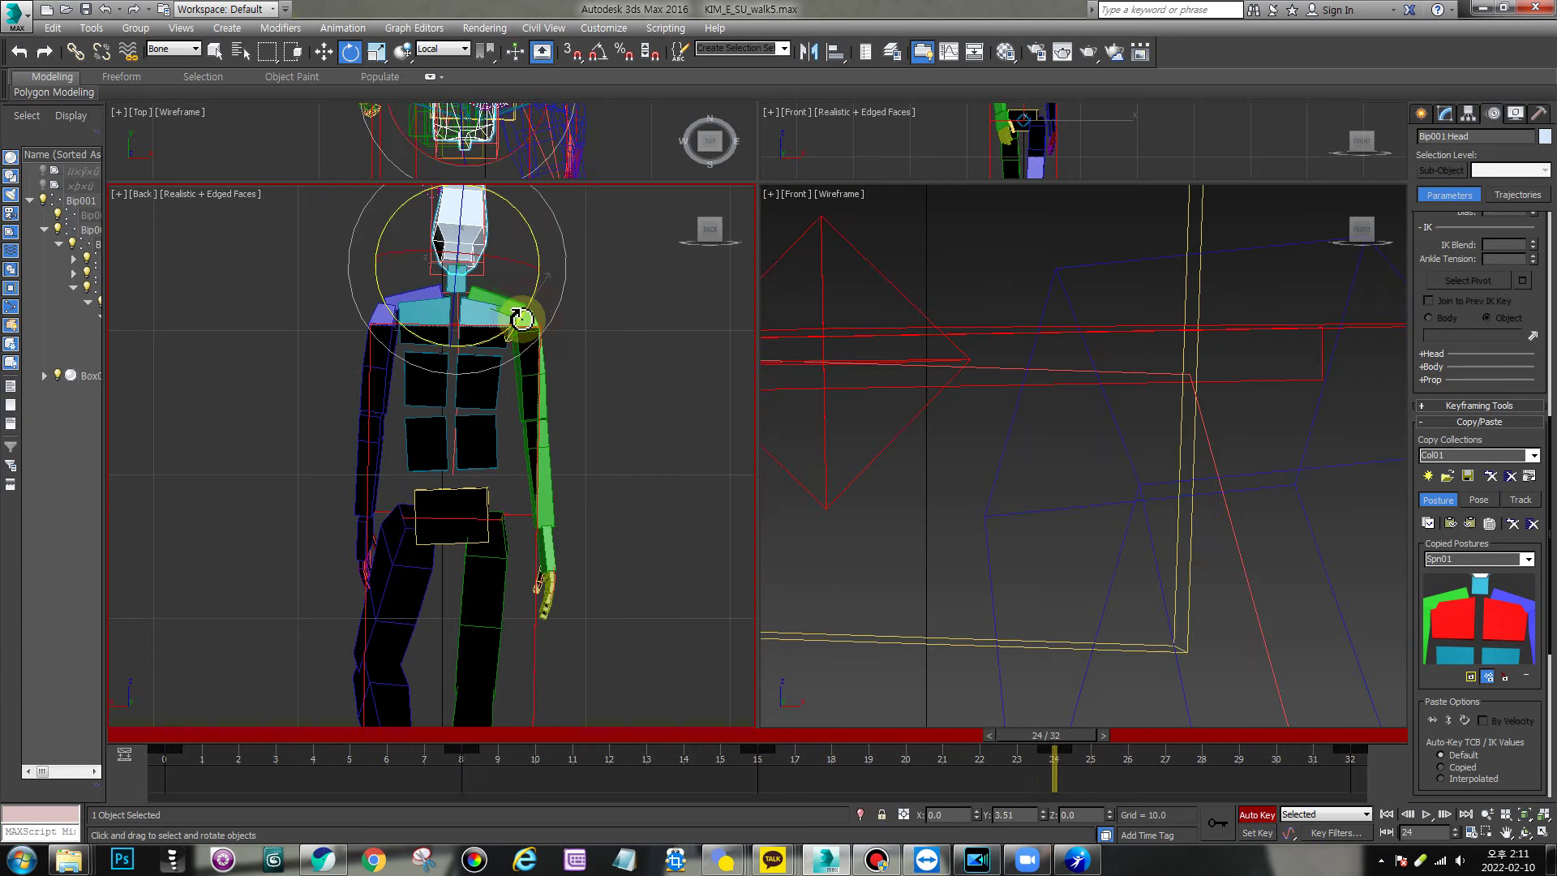
{"action": "key", "text": "slash"}
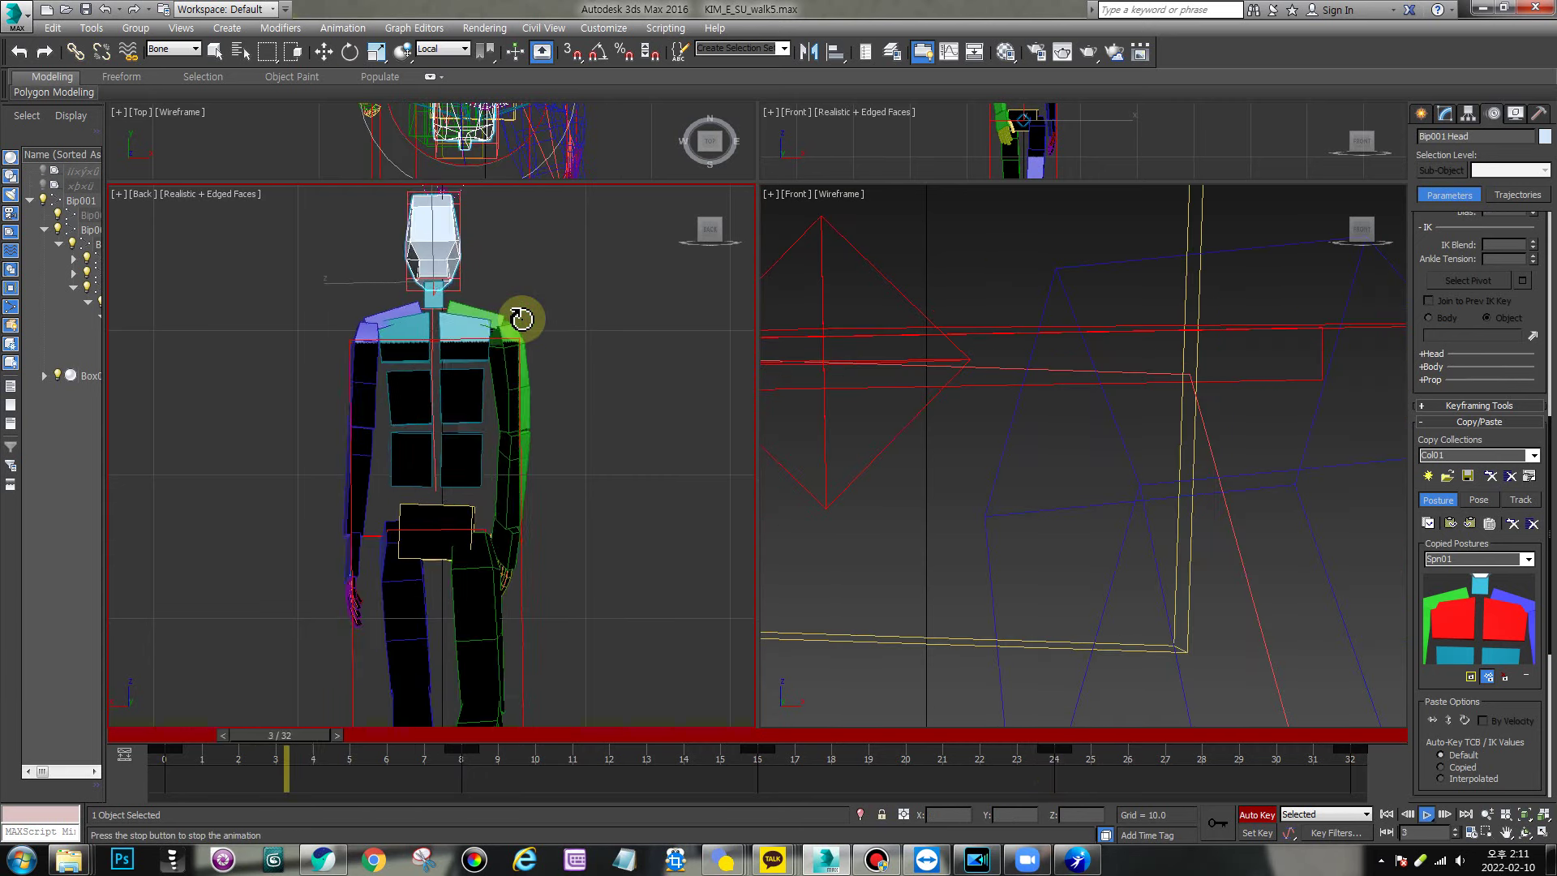
{"action": "key", "text": "slash"}
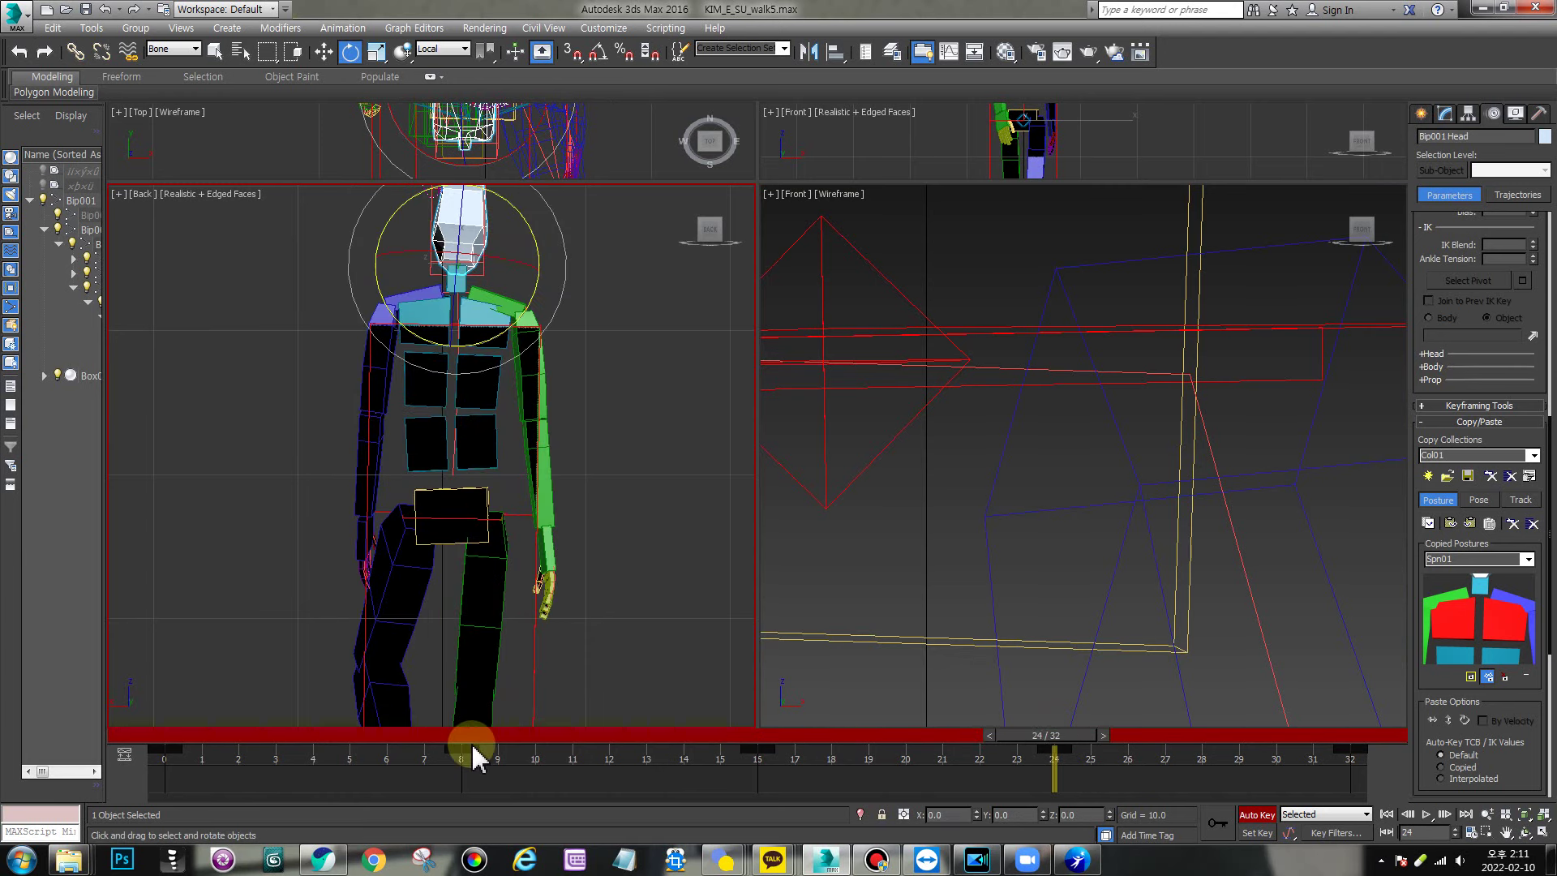
- Try to tilt the head sideways at frame 16 and undo the rotation
{"action": "left_click", "coordinate": [474, 736]}
{"action": "left_click_drag", "start_coordinate": [477, 739], "coordinate": [761, 750]}
{"action": "key", "text": "e"}
{"action": "middle_click_drag", "start_coordinate": [504, 257], "coordinate": [506, 328]}
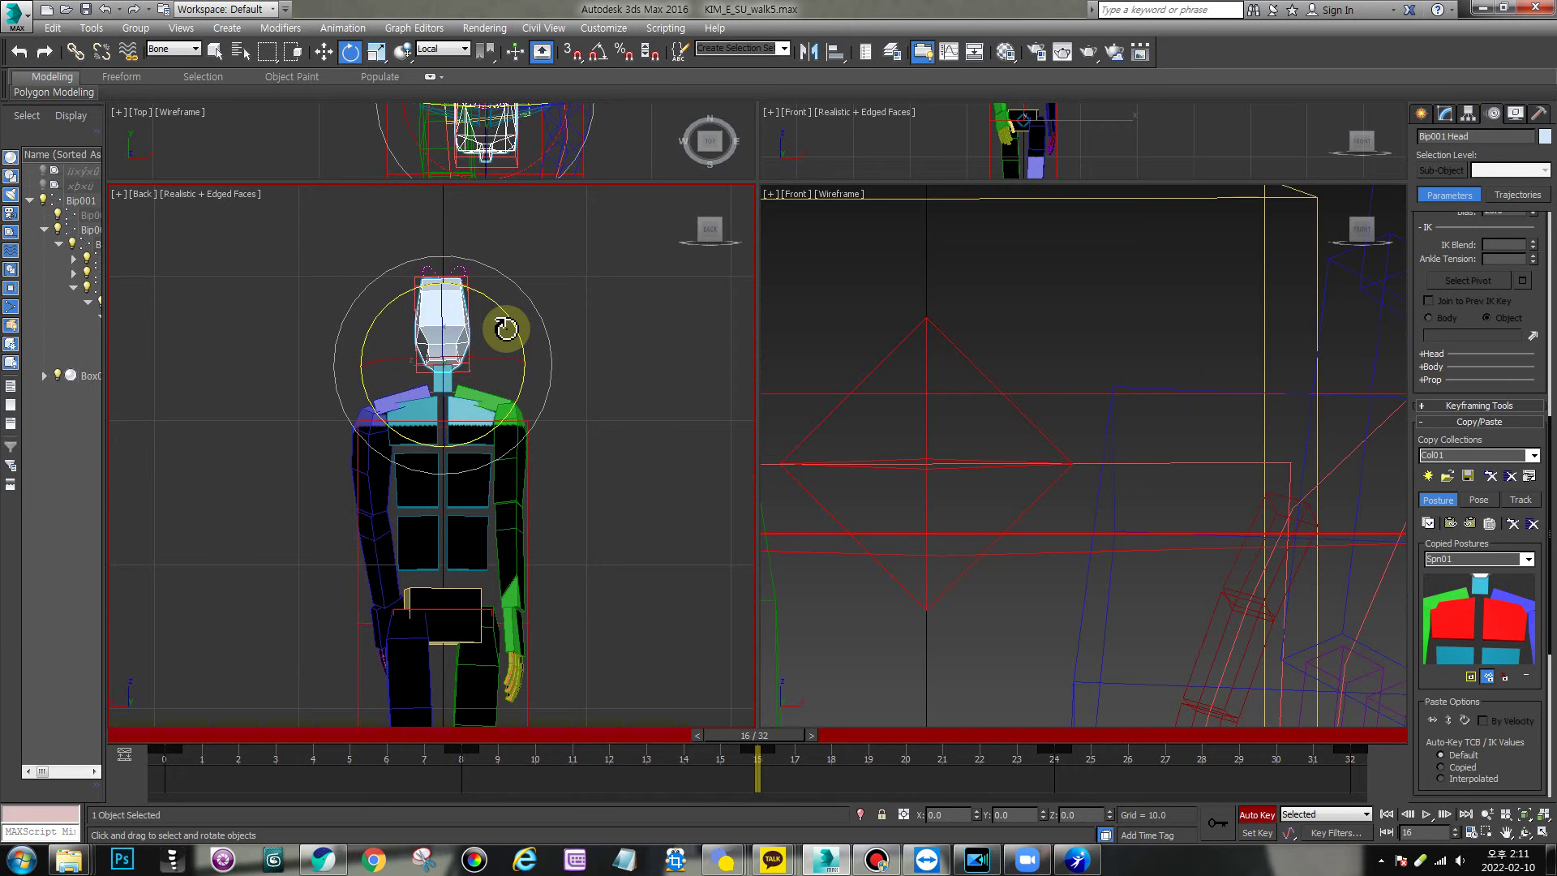
{"action": "left_click_drag", "start_coordinate": [506, 314], "coordinate": [498, 312]}
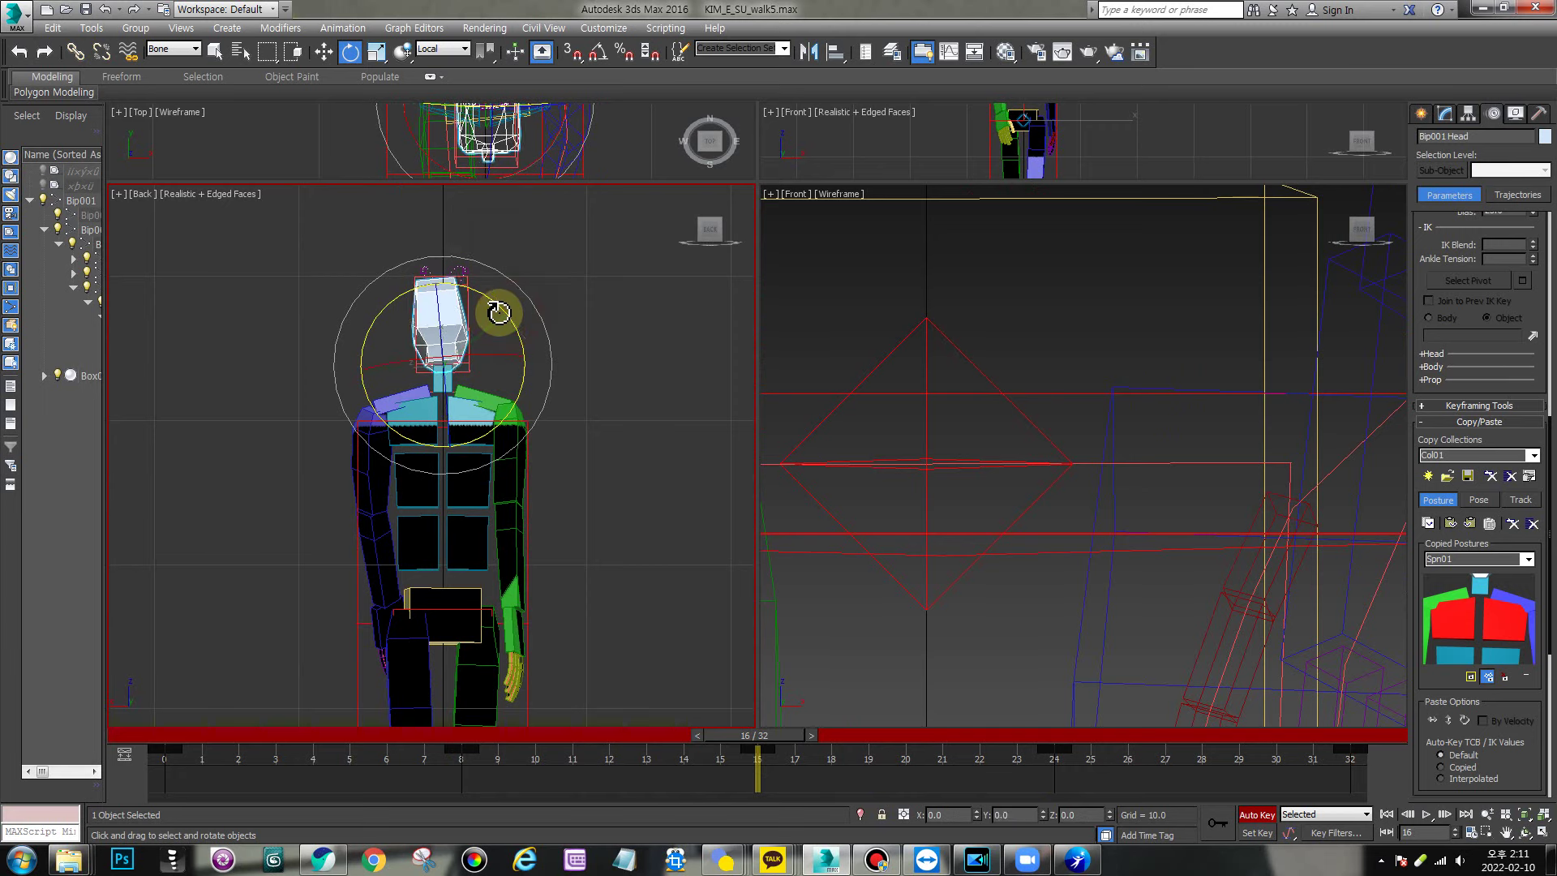
{"action": "key", "text": "ctrl+z"}
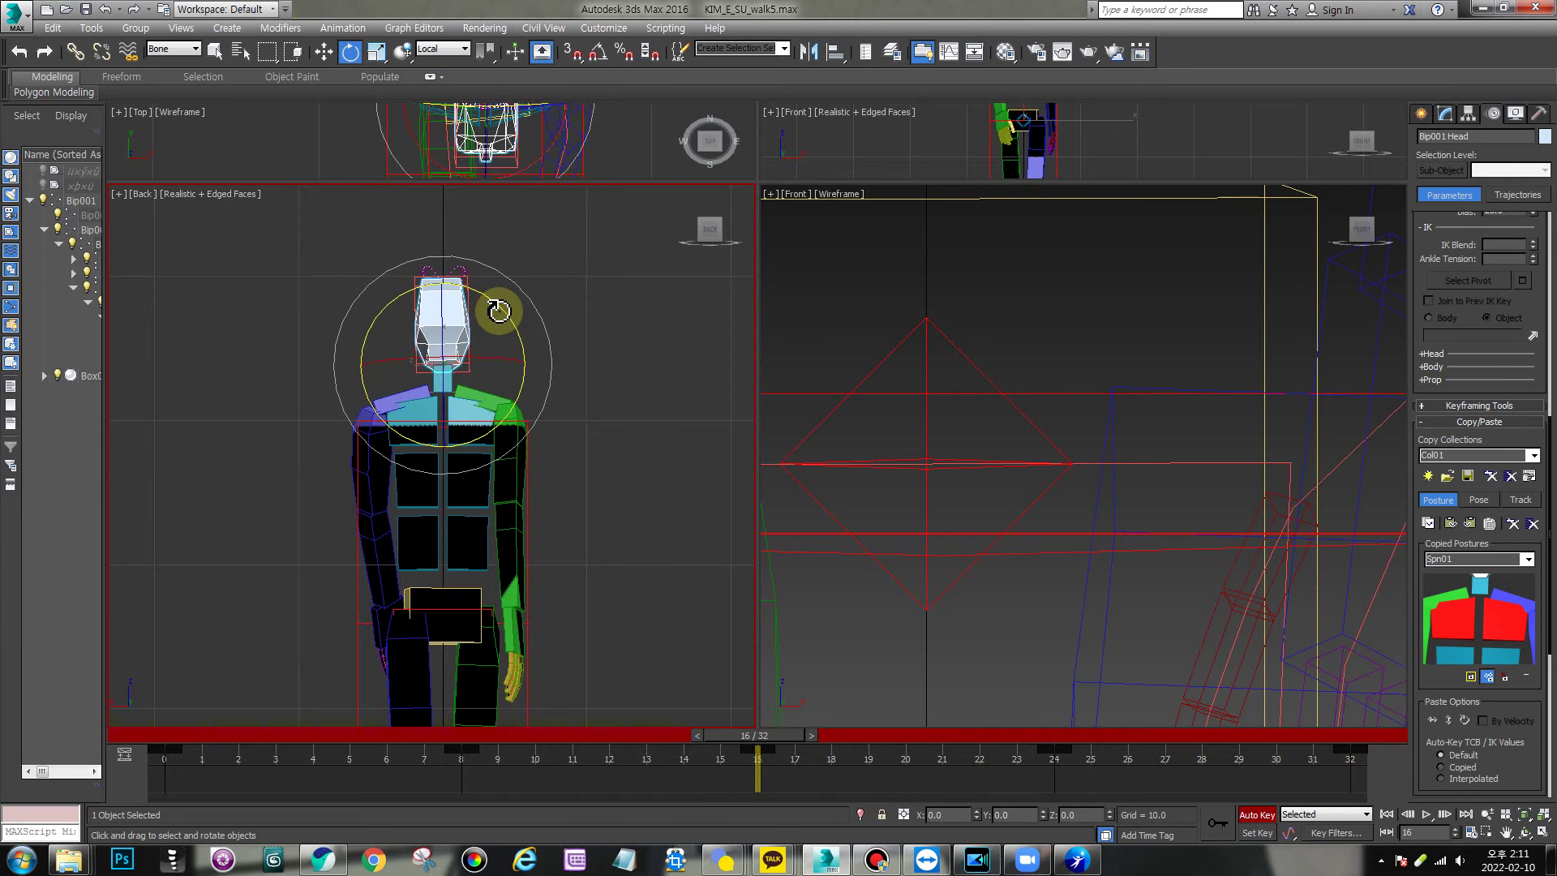
- Open the Rotate Transform Type-In dialog and adjust the head's local Y rotation at frame 16
{"action": "right_click", "coordinate": [350, 53]}
{"action": "left_click_drag", "start_coordinate": [357, 217], "coordinate": [672, 231]}
{"action": "left_click", "coordinate": [692, 282]}
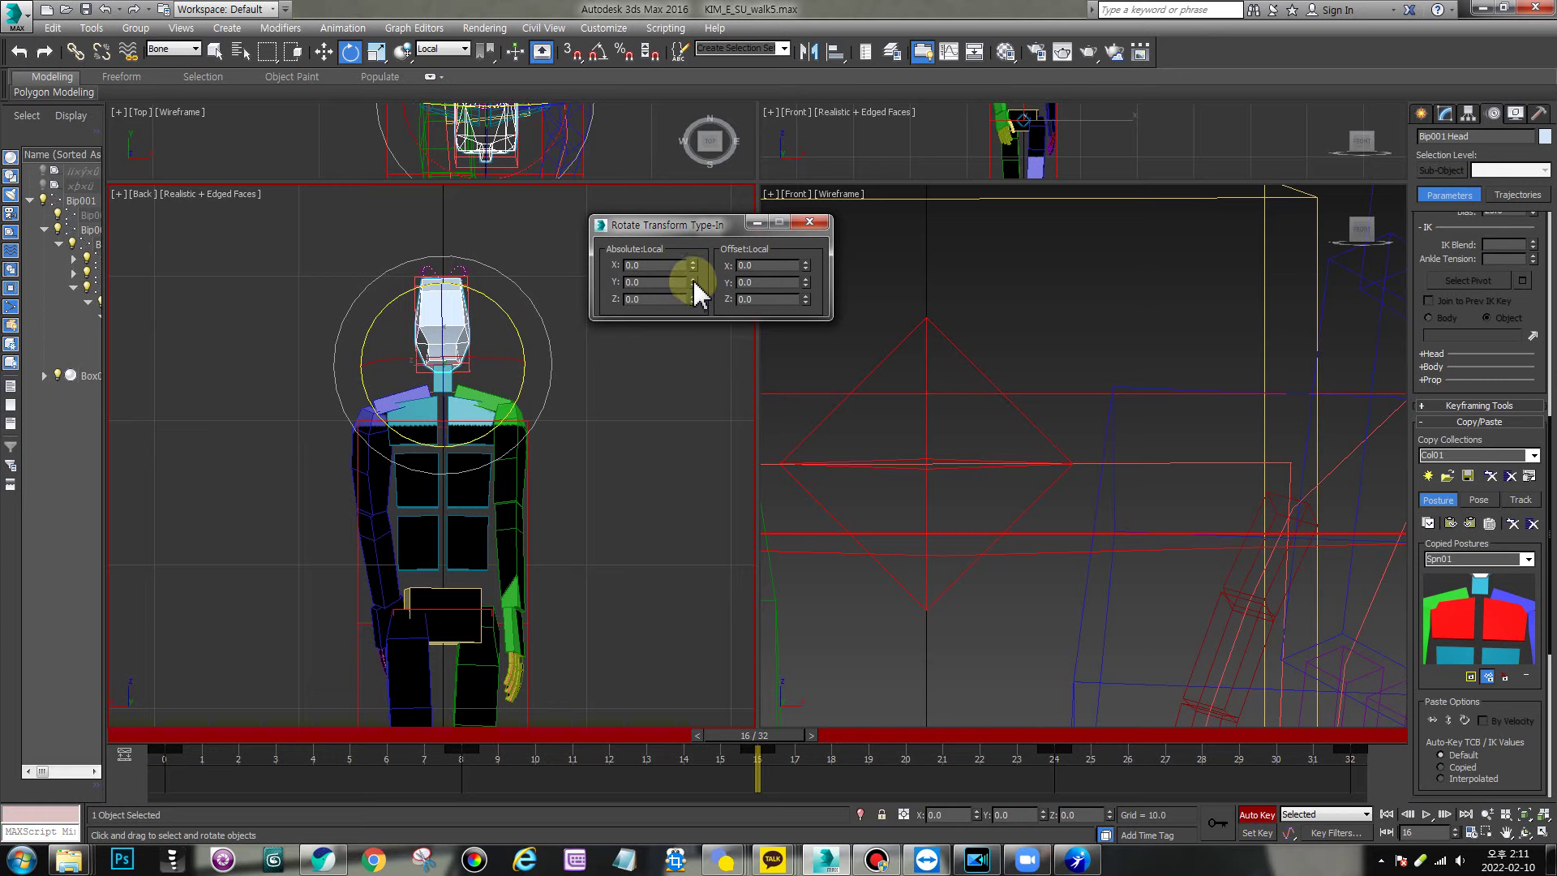
{"action": "mouse_move", "coordinate": [694, 282]}
{"action": "left_mouse_down"}
{"action": "mouse_move", "coordinate": [685, 236]}
{"action": "mouse_move", "coordinate": [705, 305]}
{"action": "left_mouse_up"}
- Adjust the head's local Y rotation at frame 32 and copy that key to frame 0
{"action": "left_click_drag", "start_coordinate": [427, 760], "coordinate": [1355, 755]}
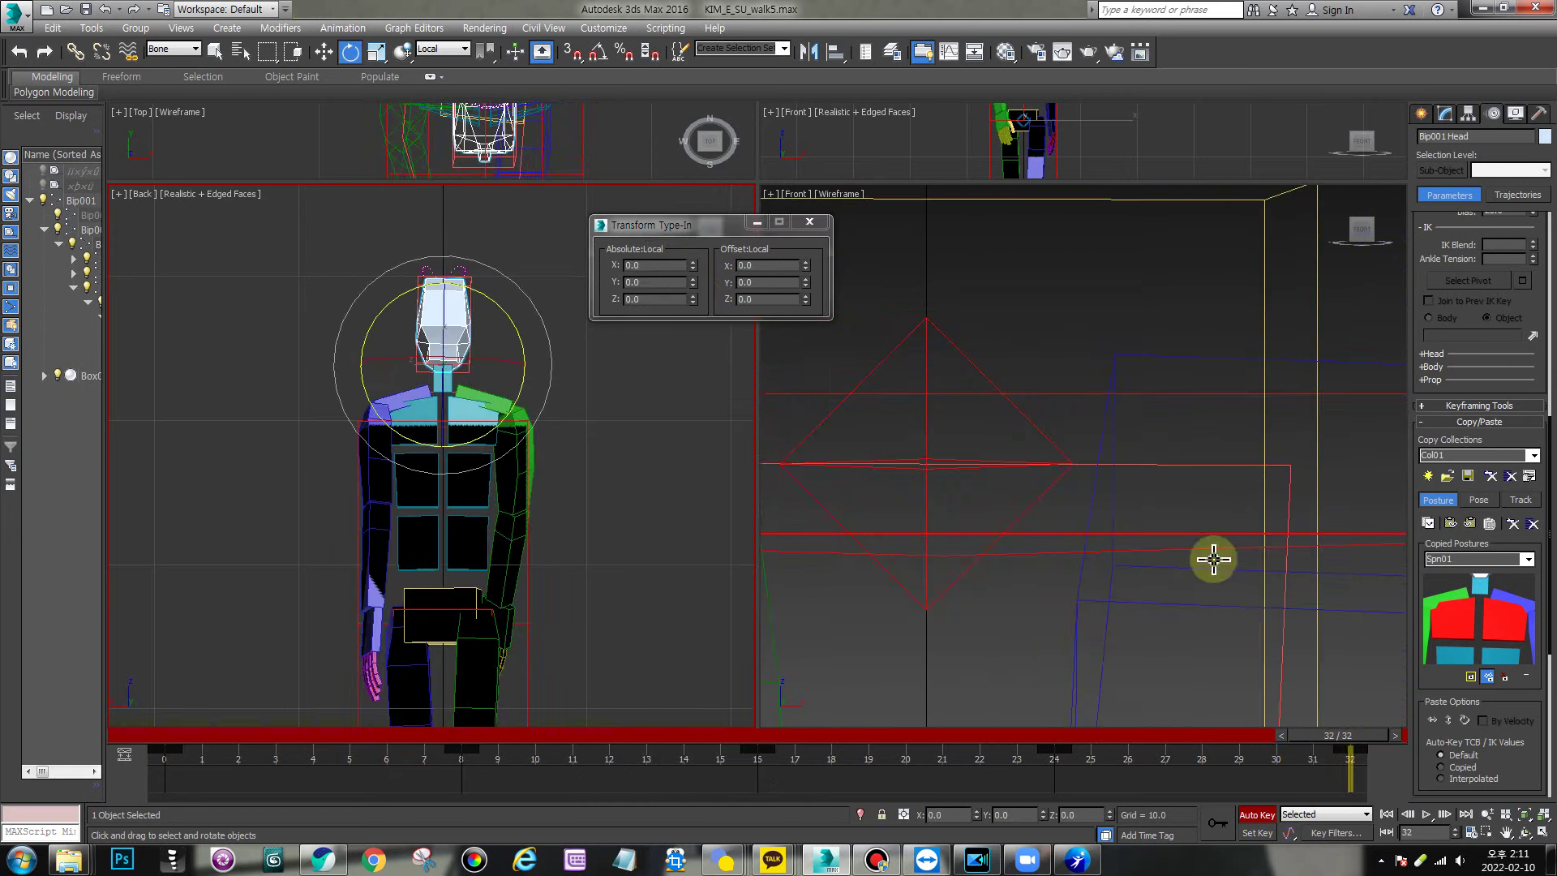
{"action": "left_click_drag", "start_coordinate": [692, 283], "coordinate": [691, 260]}
{"action": "right_click_drag", "start_coordinate": [1366, 734], "coordinate": [164, 735]}
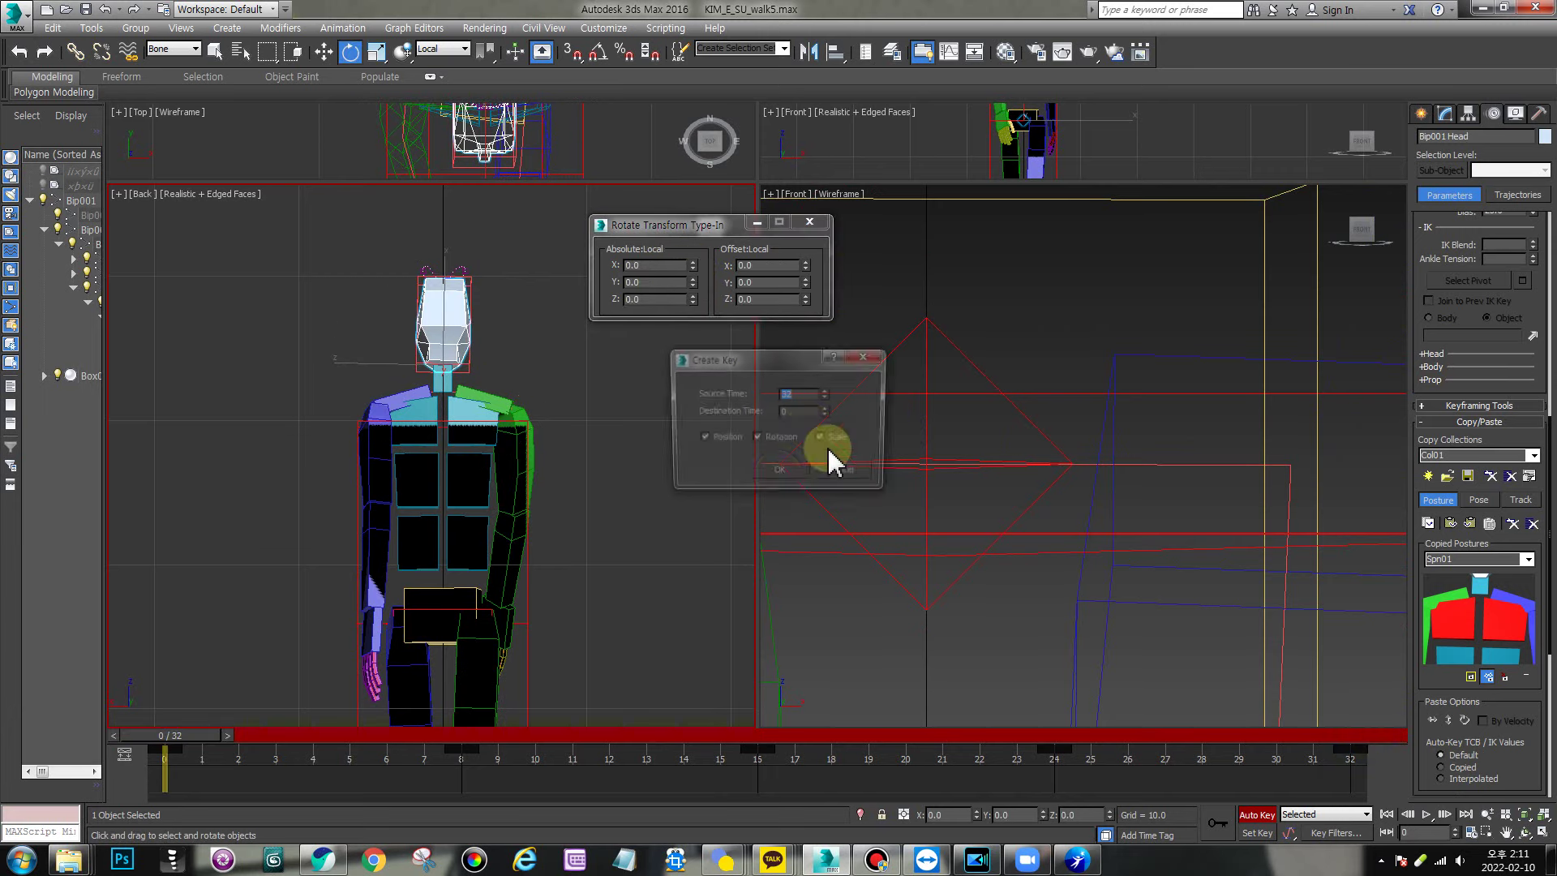
{"action": "left_click", "coordinate": [783, 470]}
- Play the walk cycle and examine the head's motion close up from the right side
{"action": "key", "text": "/"}
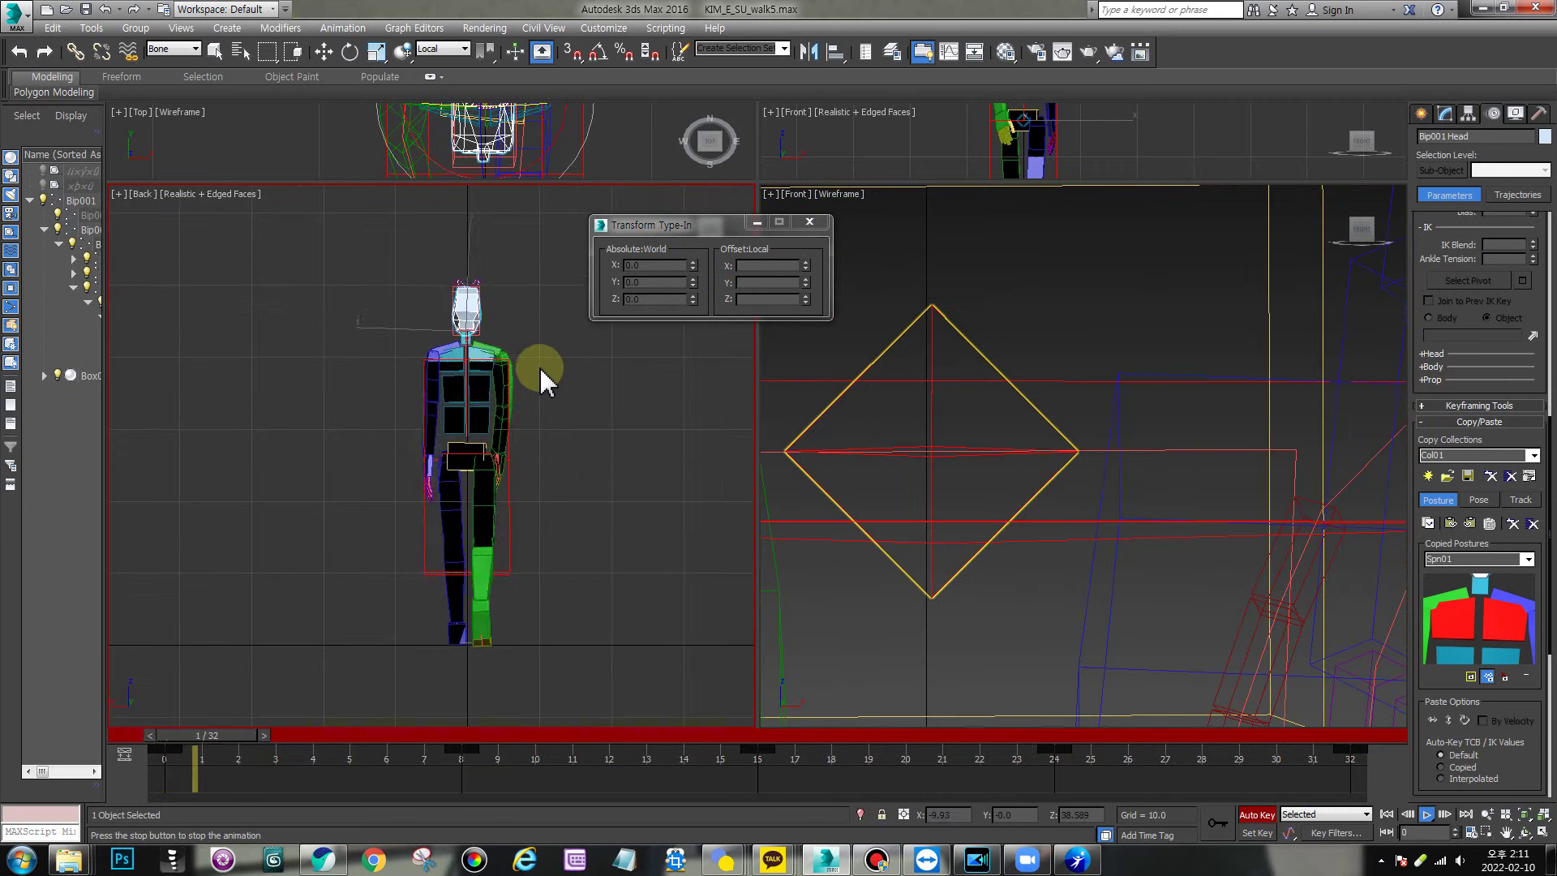
{"action": "key", "text": "r"}
{"action": "middle_click_drag", "start_coordinate": [507, 341], "coordinate": [554, 438]}
{"action": "scroll", "coordinate": [549, 446], "scroll_direction": "up", "scroll_amount": 5}
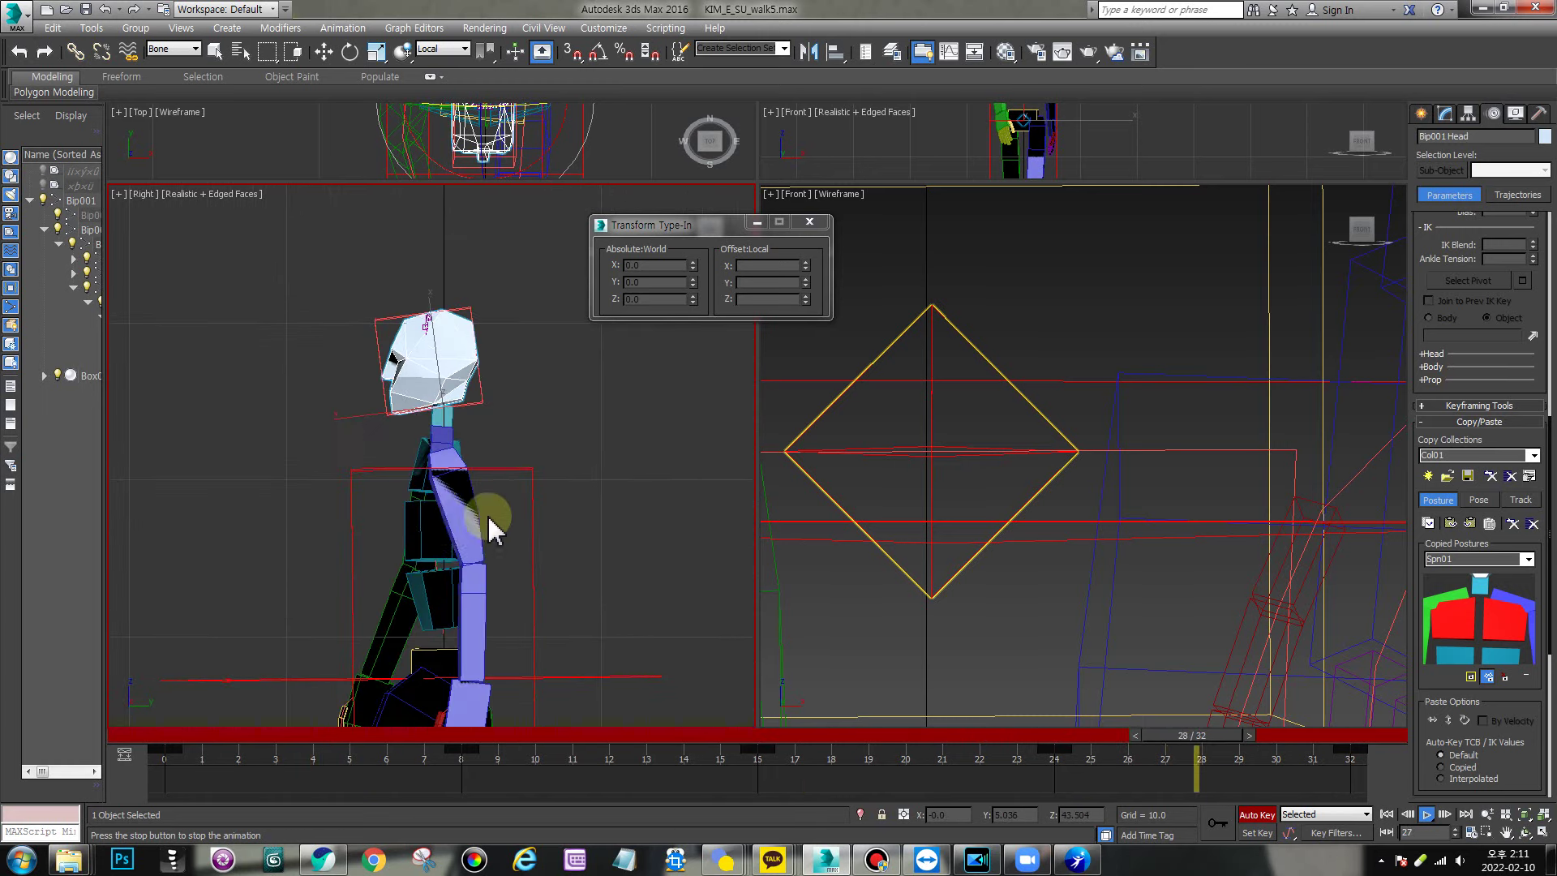
{"action": "key", "text": "/"}
{"action": "key", "text": "e"}
- Tilt the neck forward at frame 0 and copy its key to frame 32
{"action": "left_click", "coordinate": [165, 739]}
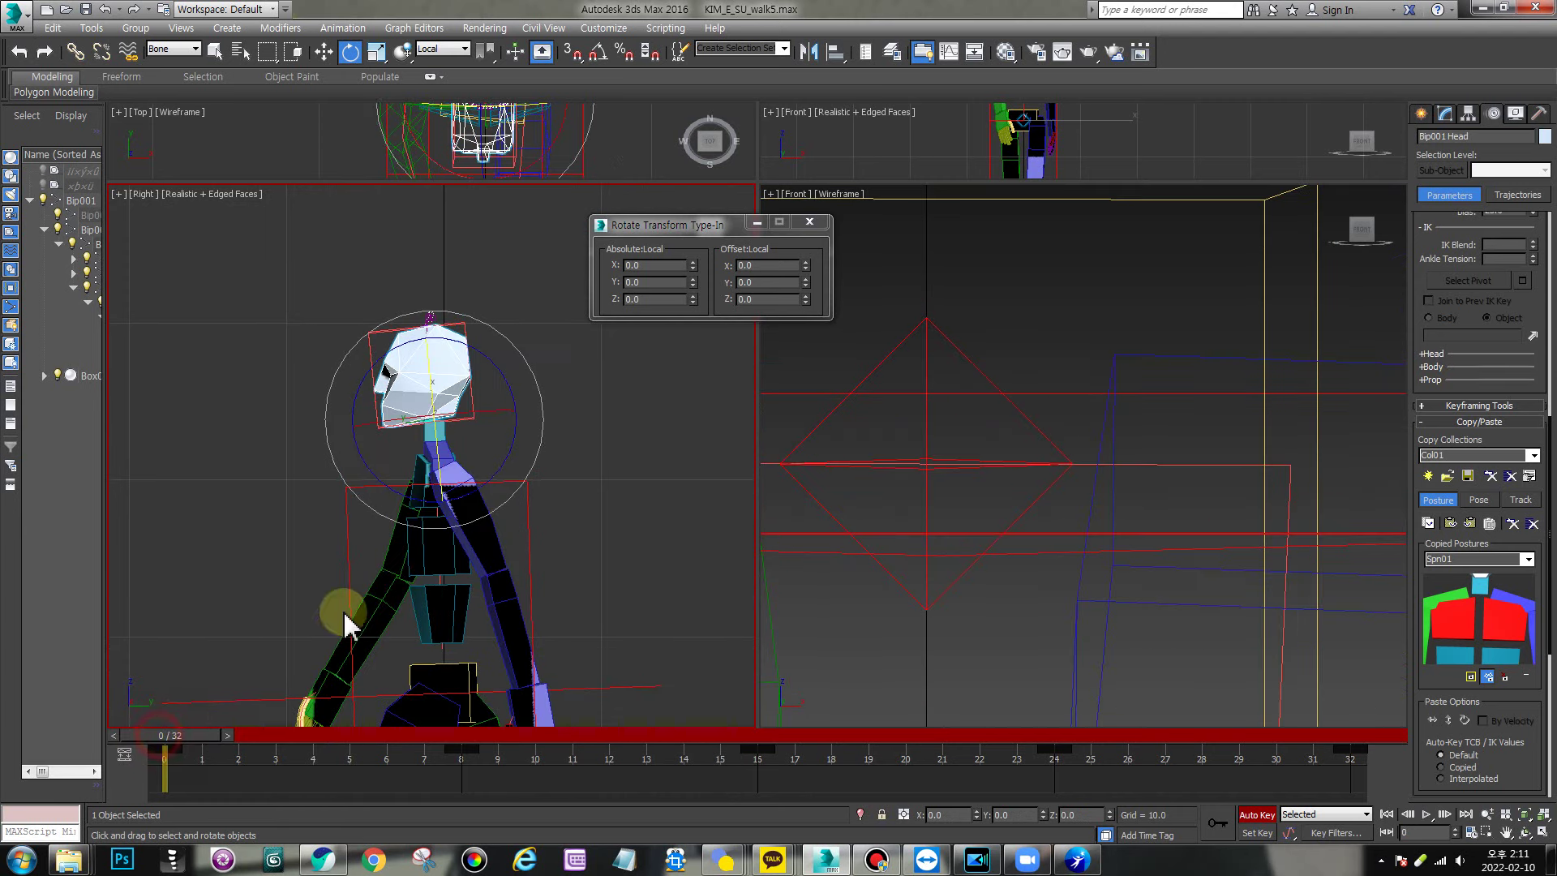
{"action": "left_click", "coordinate": [445, 435]}
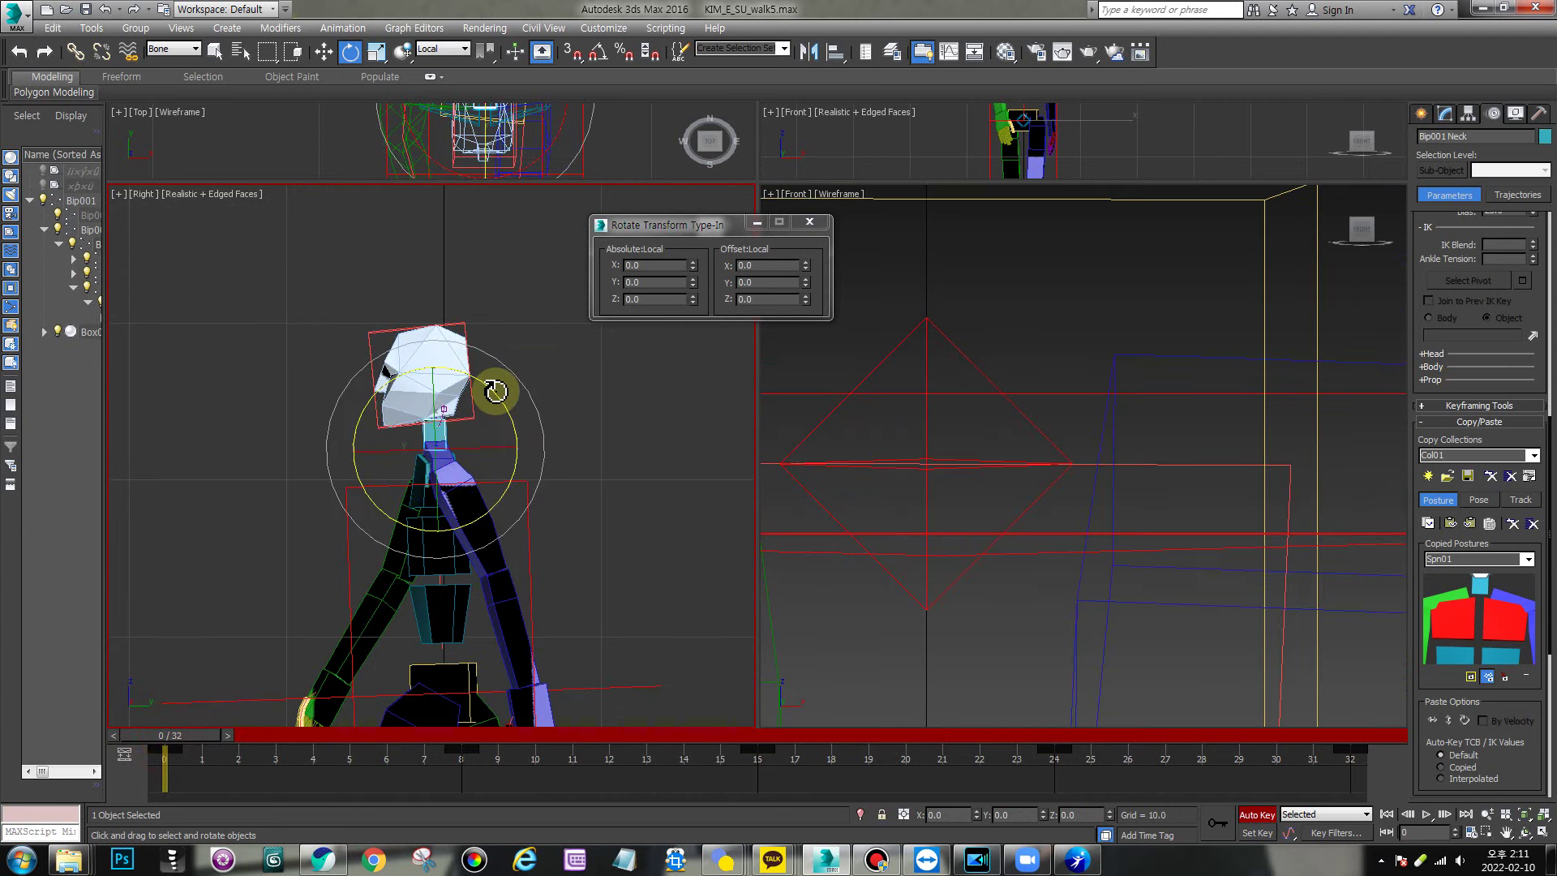
{"action": "key", "text": "/"}
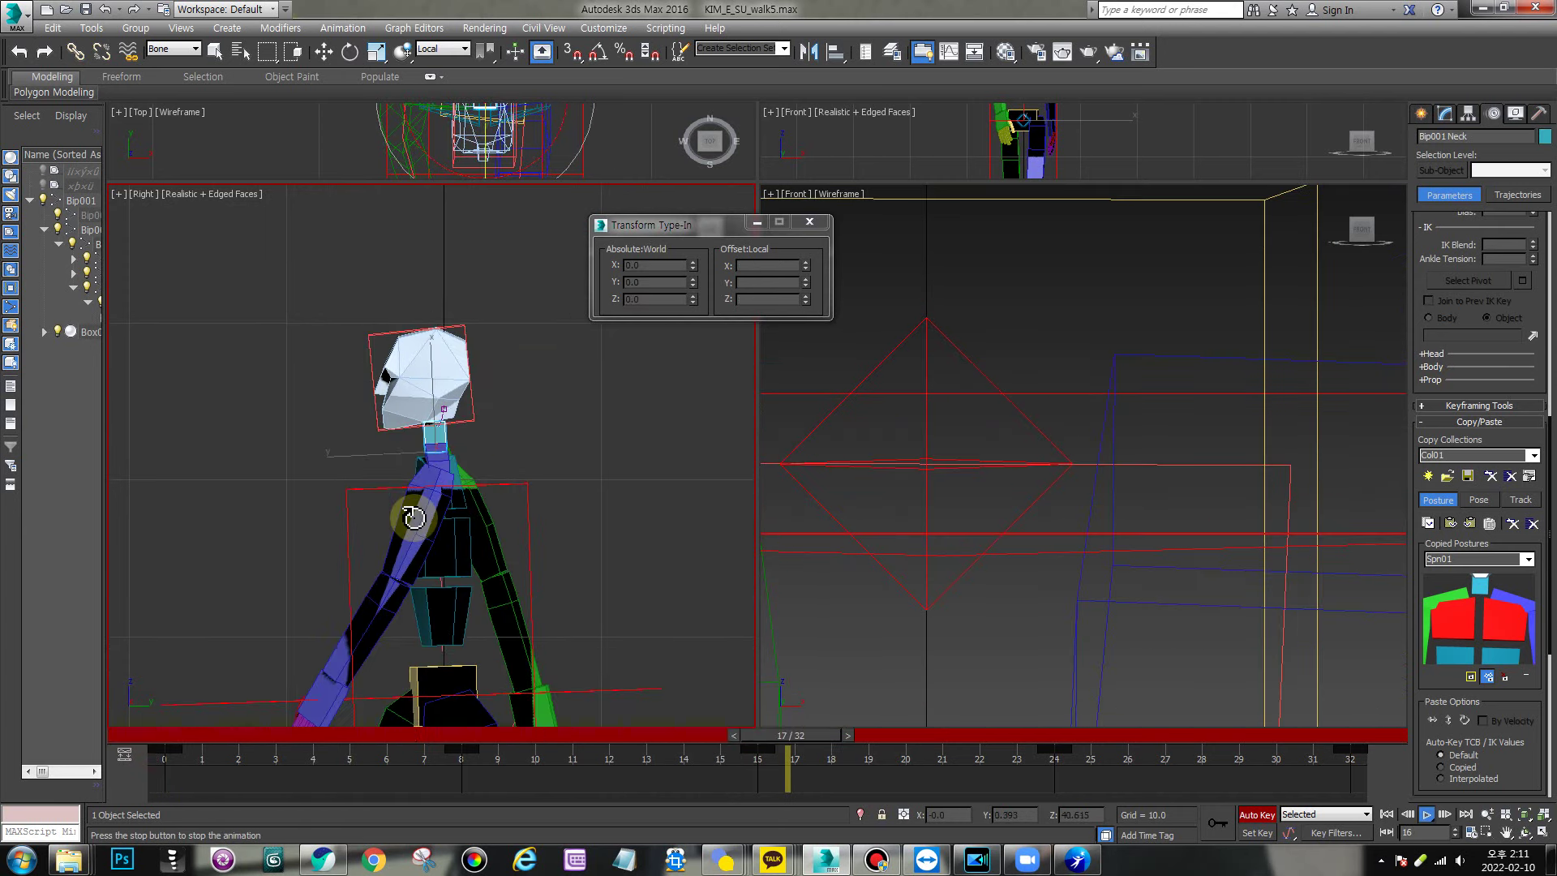
{"action": "left_click", "coordinate": [144, 740]}
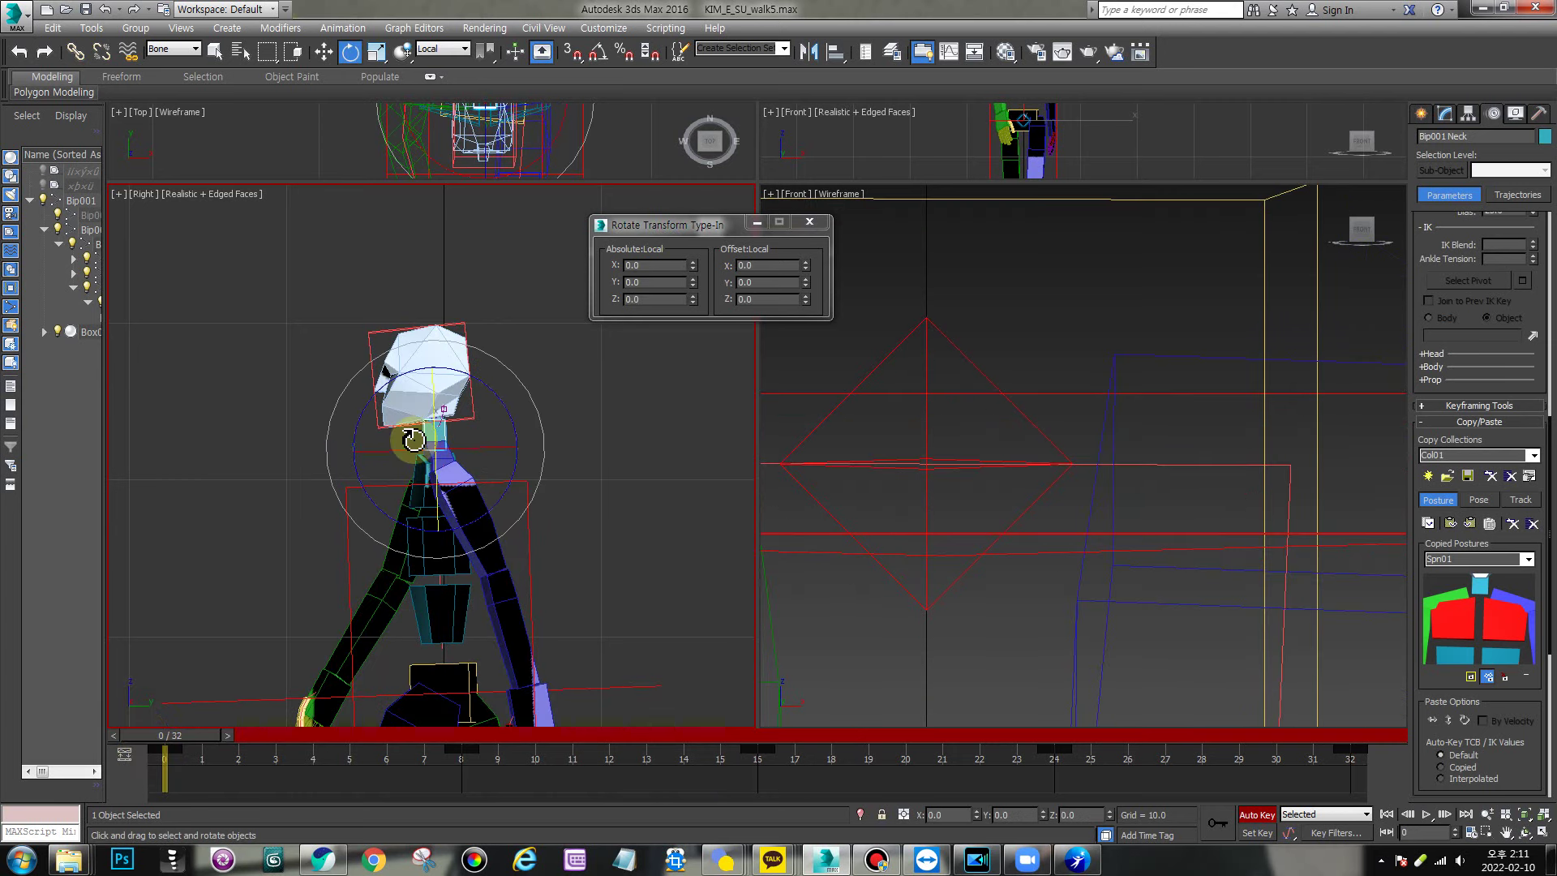
{"action": "scroll", "coordinate": [1447, 689], "scroll_direction": "down", "scroll_amount": 5}
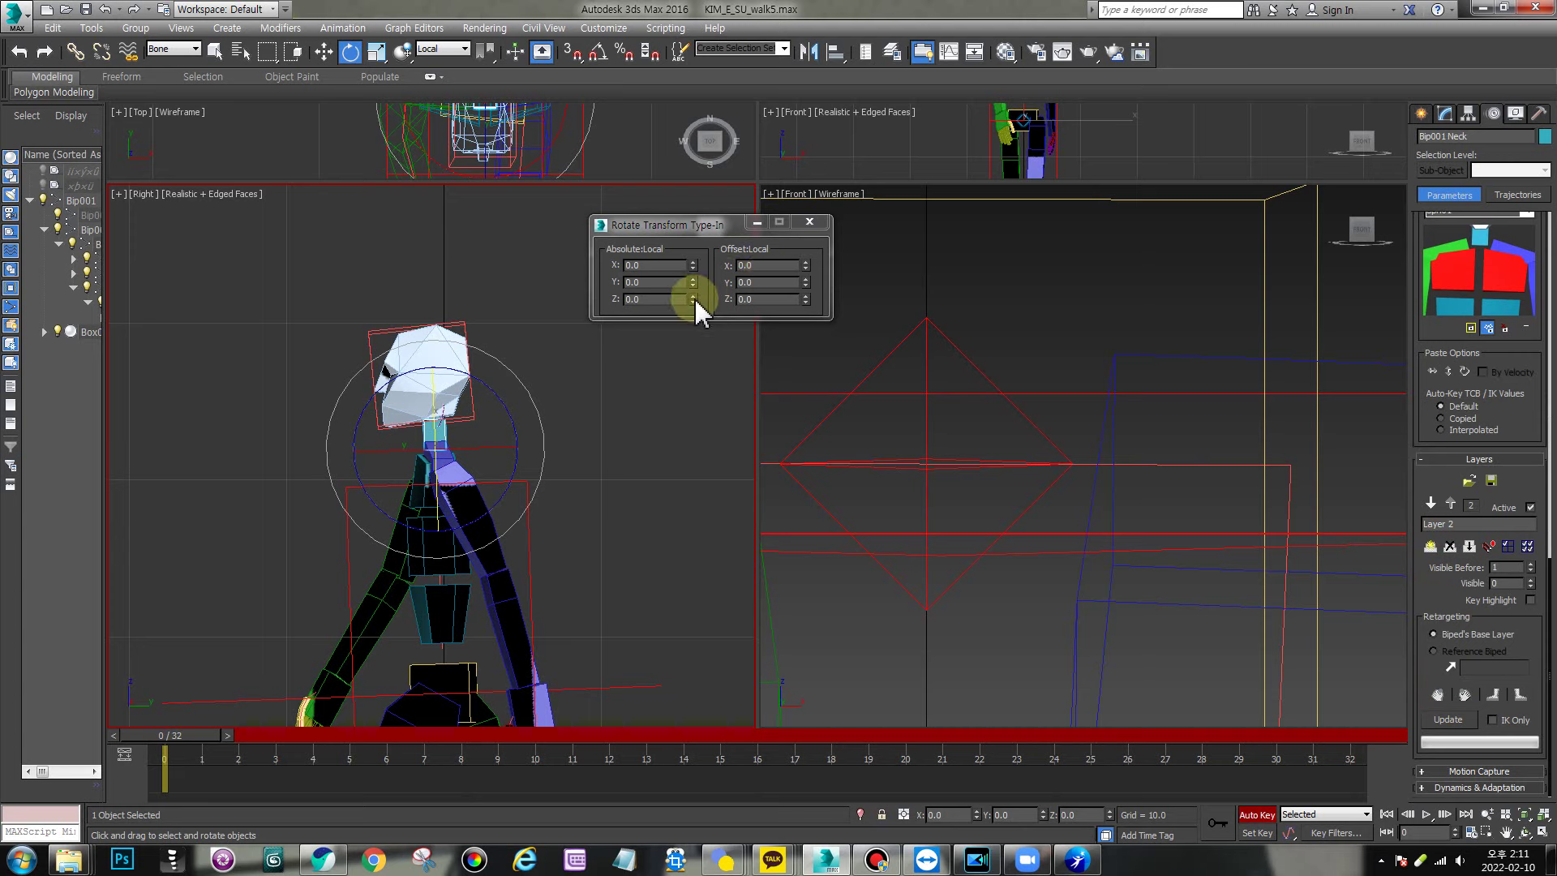
{"action": "left_click_drag", "start_coordinate": [473, 378], "coordinate": [405, 366]}
{"action": "key", "text": "ctrl+z"}
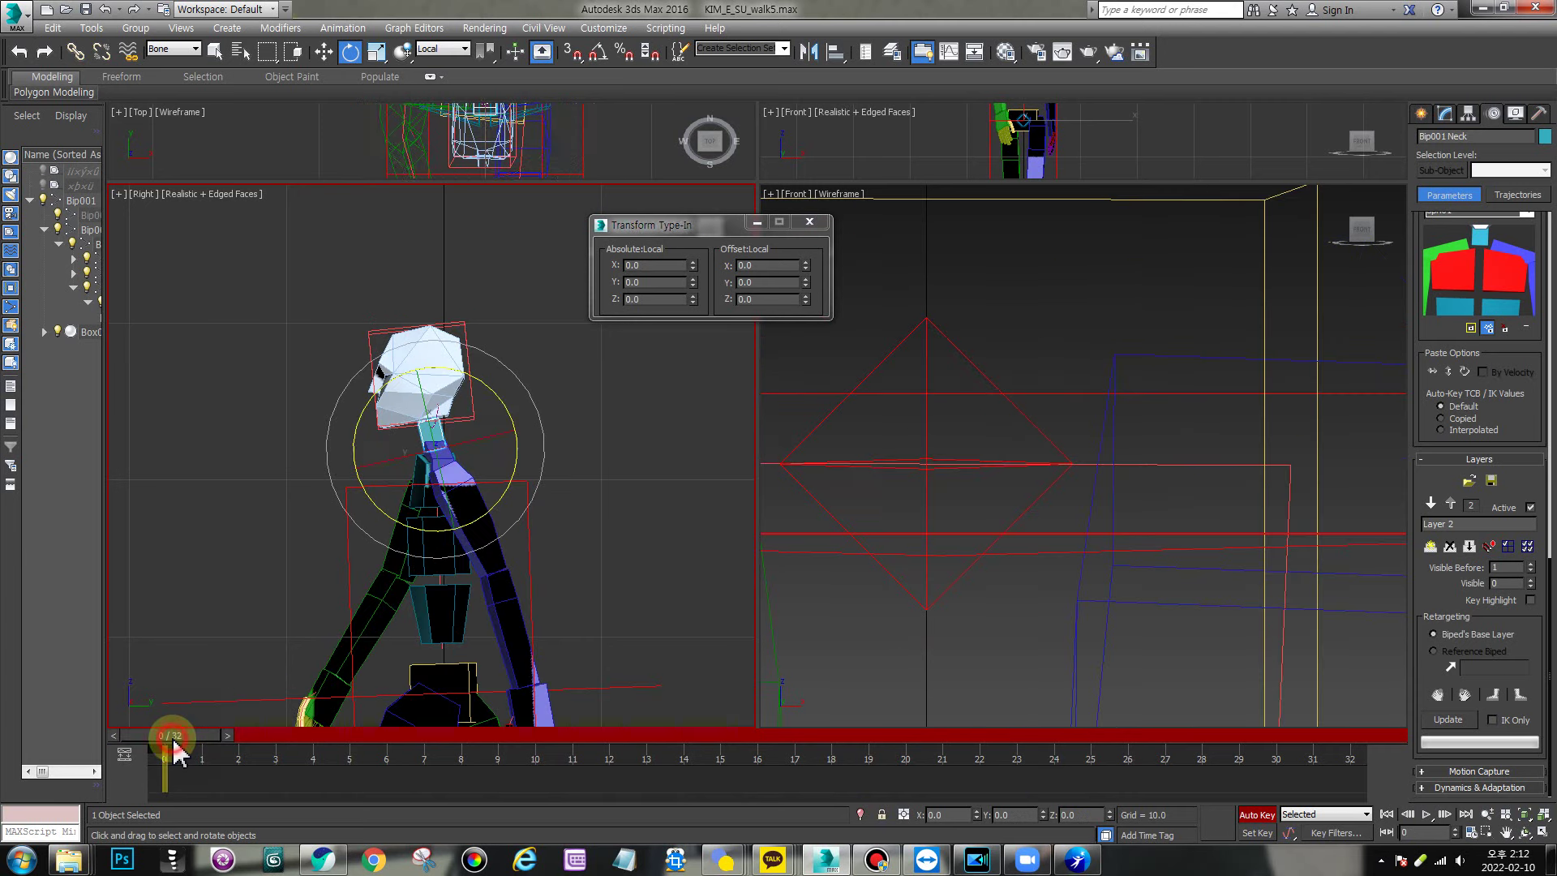
{"action": "right_click_drag", "start_coordinate": [178, 737], "coordinate": [1339, 736]}
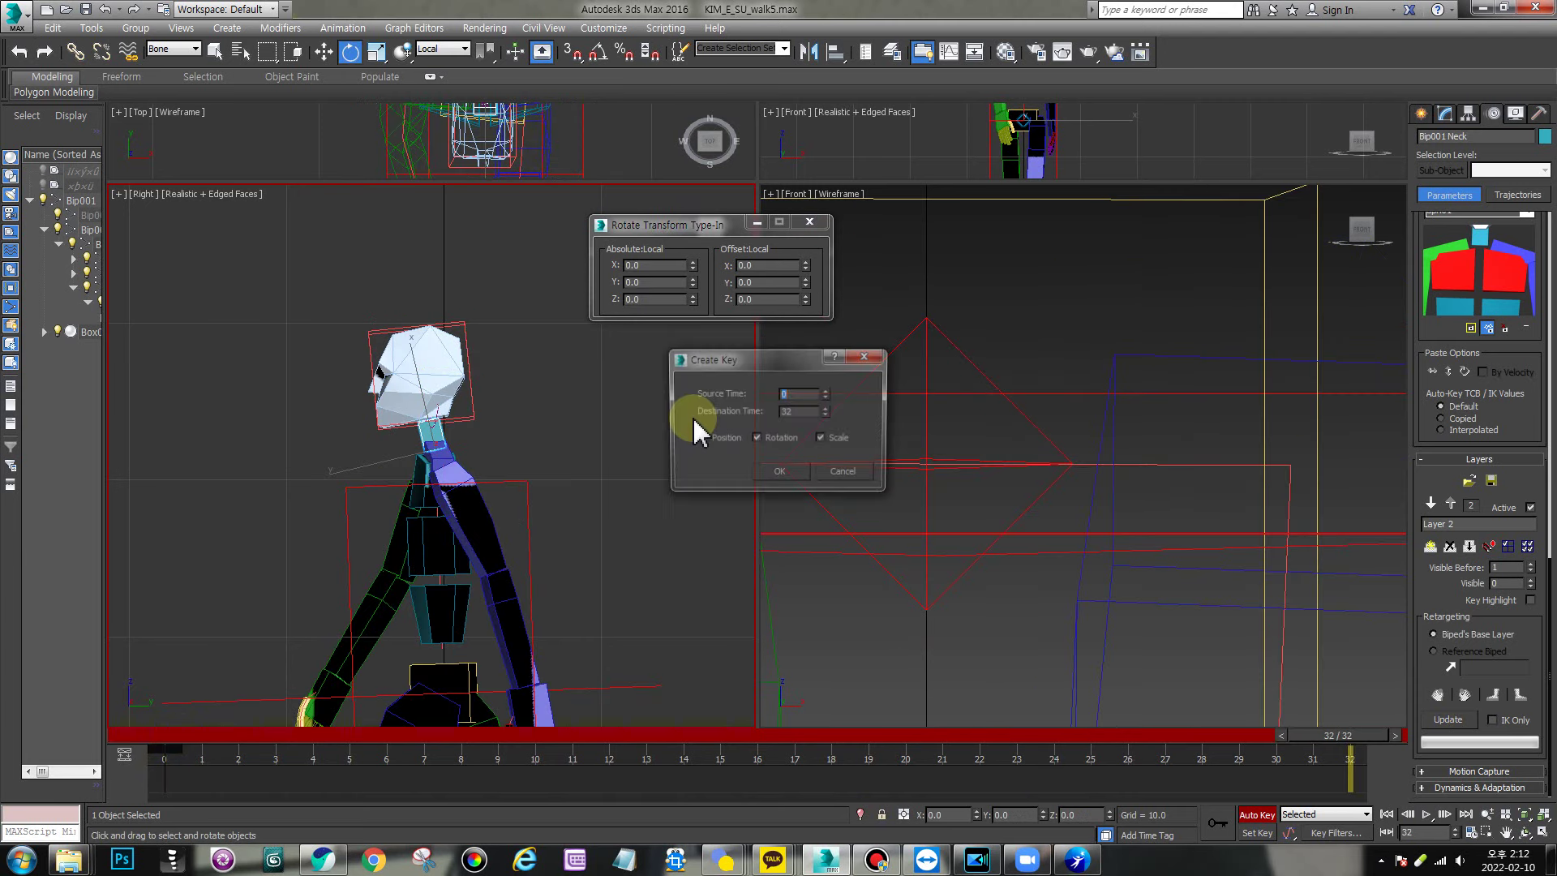
{"action": "left_click", "coordinate": [776, 472]}
- Compare the neck pose at frame 8 between Layer 1 and Layer 2, ending on Layer 2
{"action": "left_click", "coordinate": [758, 735]}
{"action": "left_click_drag", "start_coordinate": [760, 739], "coordinate": [450, 736]}
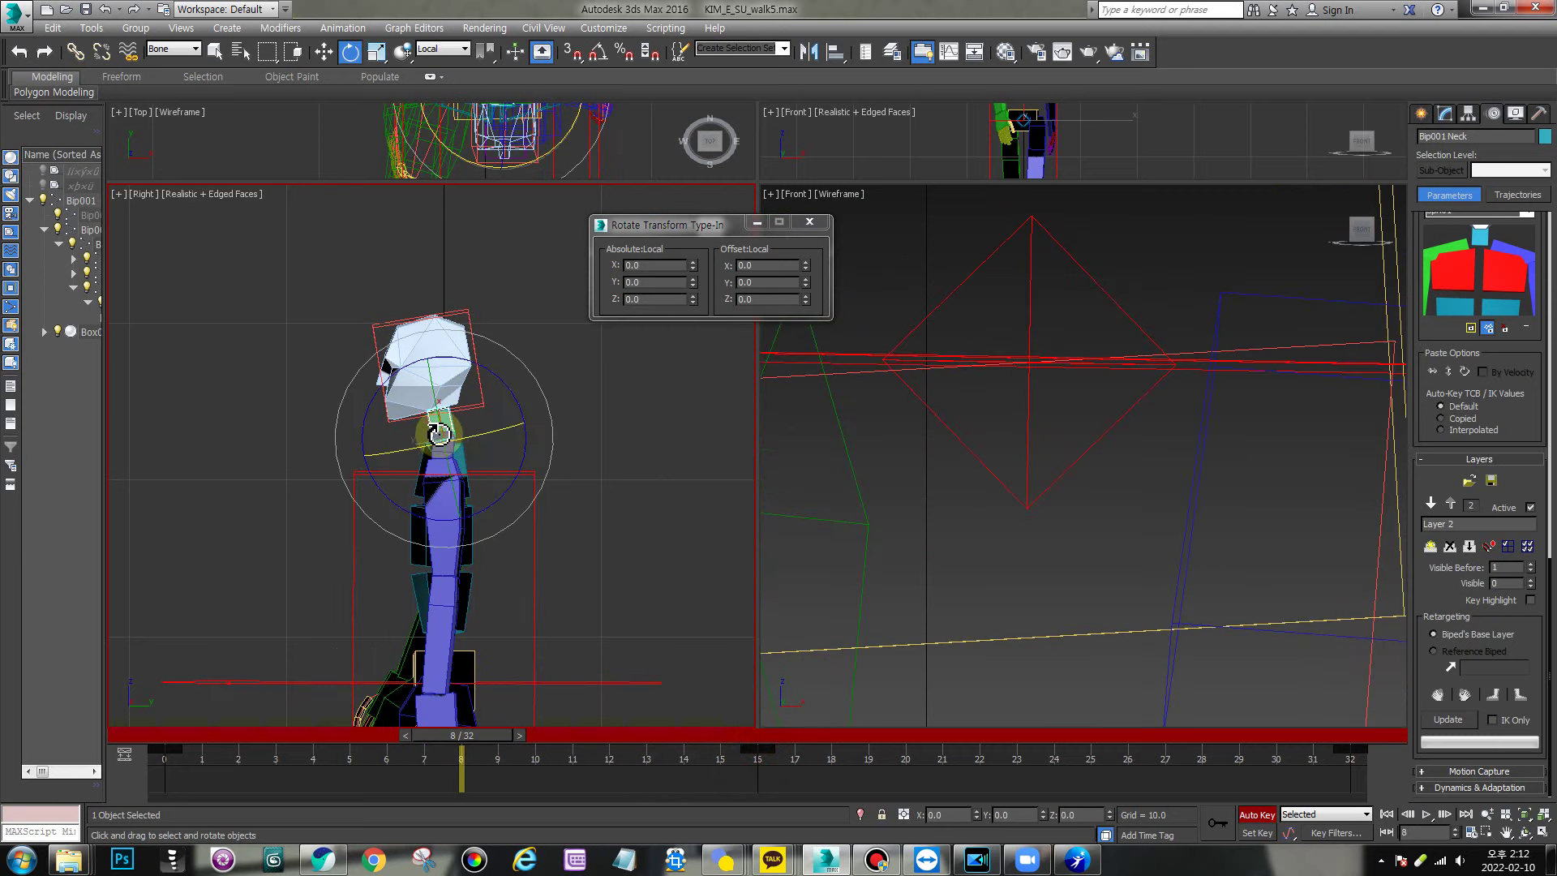
{"action": "left_click", "coordinate": [1431, 504]}
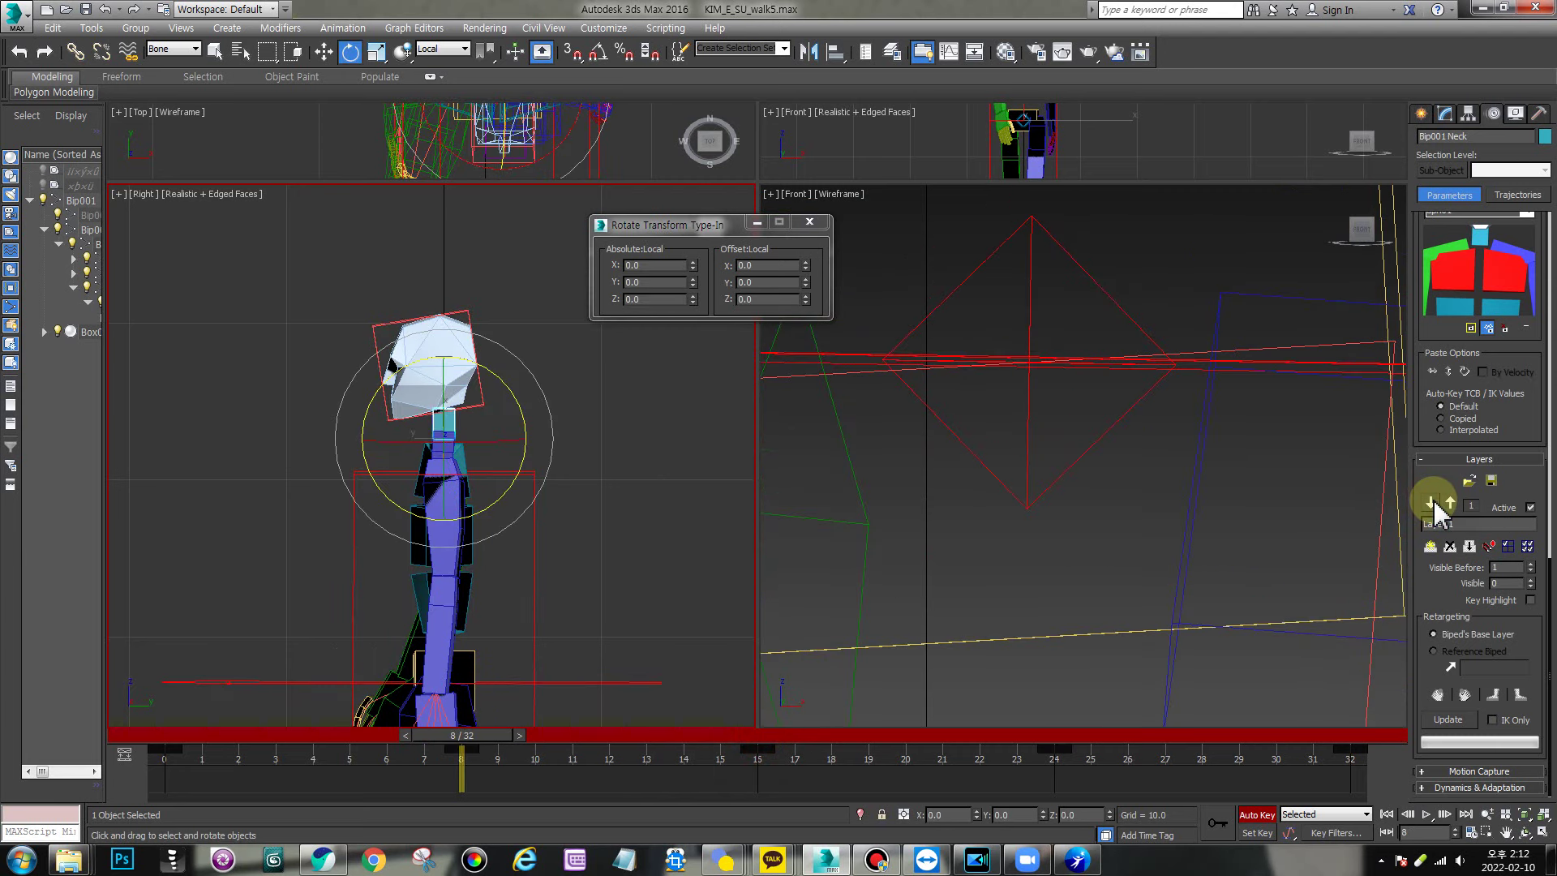
{"action": "left_click", "coordinate": [1450, 503]}
- Select the lower spine in the perspective view and rotate it at frame 16 after reviewing the walk from above
{"action": "left_click_drag", "start_coordinate": [461, 735], "coordinate": [164, 735]}
{"action": "key", "text": "p"}
{"action": "left_click", "coordinate": [487, 507]}
{"action": "middle_click_drag", "start_coordinate": [617, 483], "coordinate": [507, 456]}
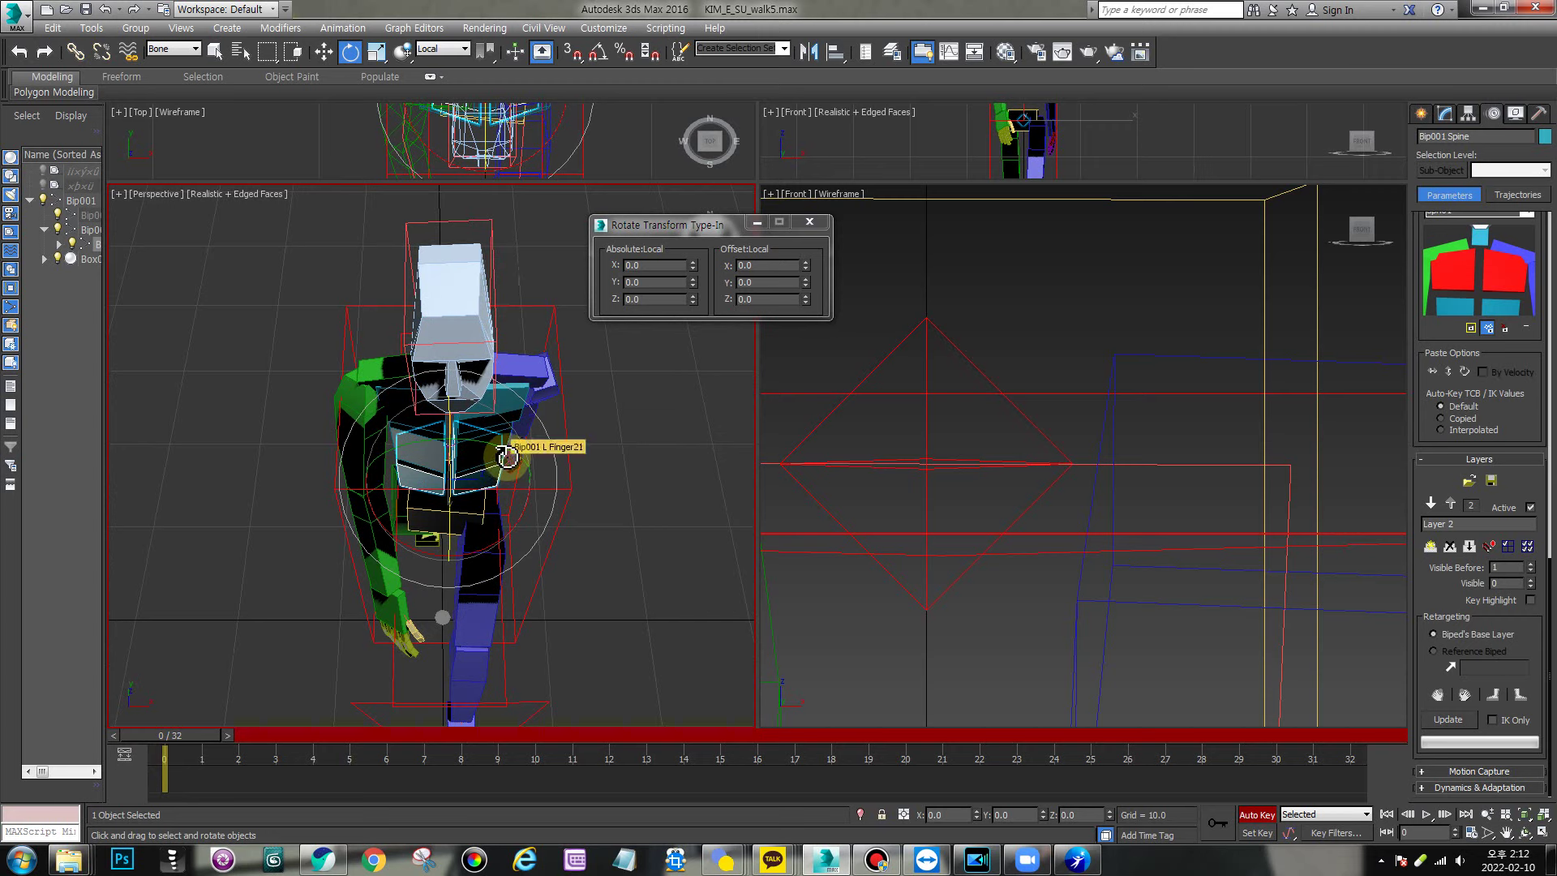
{"action": "key", "text": "/"}
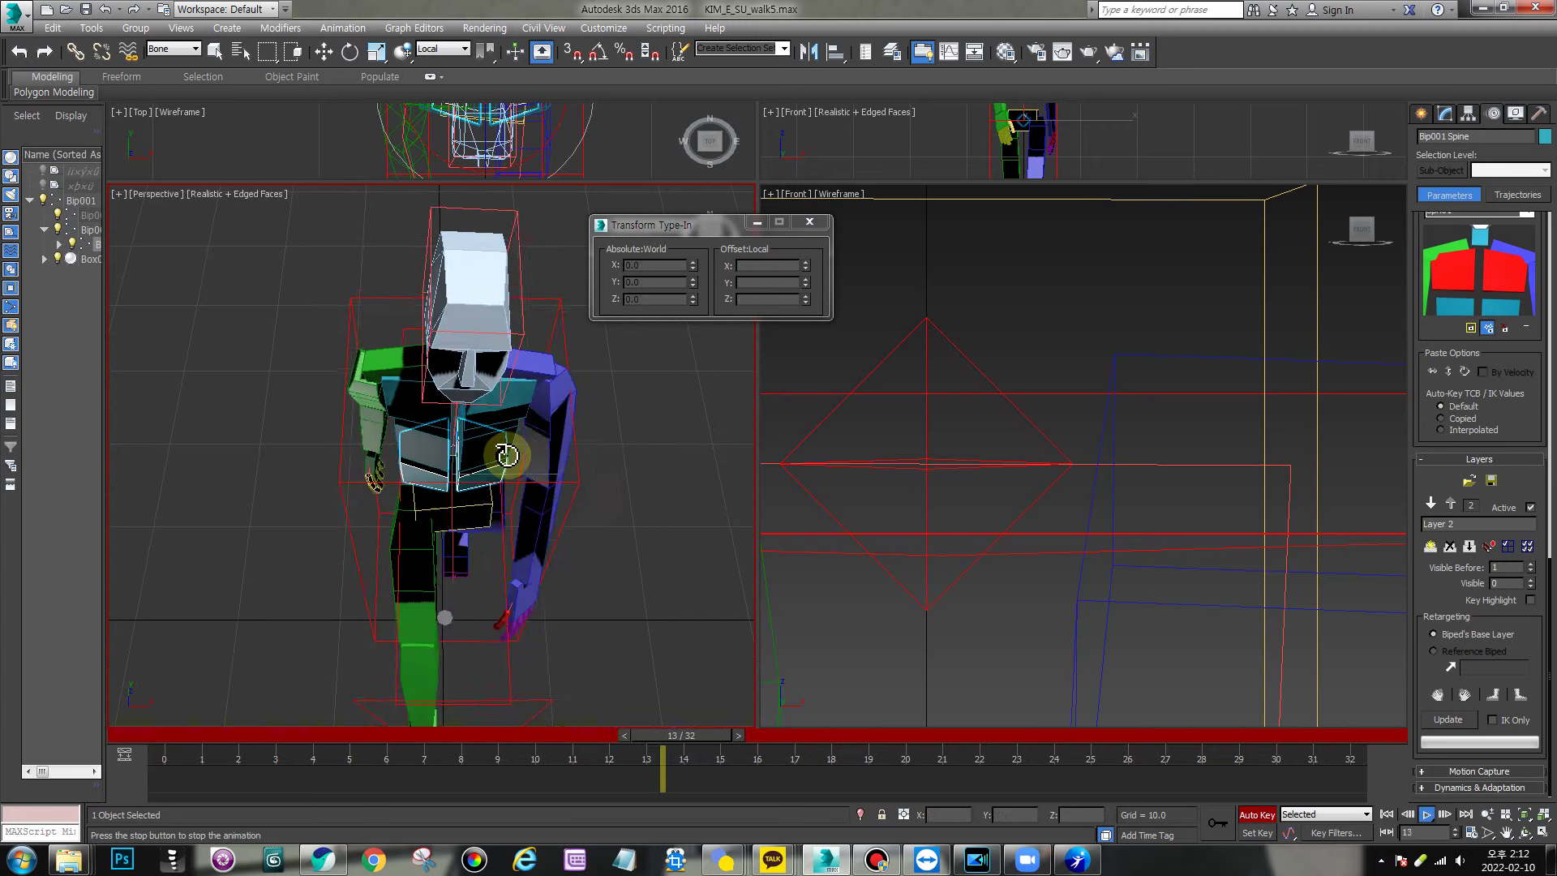
{"action": "key", "text": "/"}
{"action": "scroll", "coordinate": [1479, 405], "scroll_direction": "up", "scroll_amount": 5}
{"action": "left_click", "coordinate": [769, 736]}
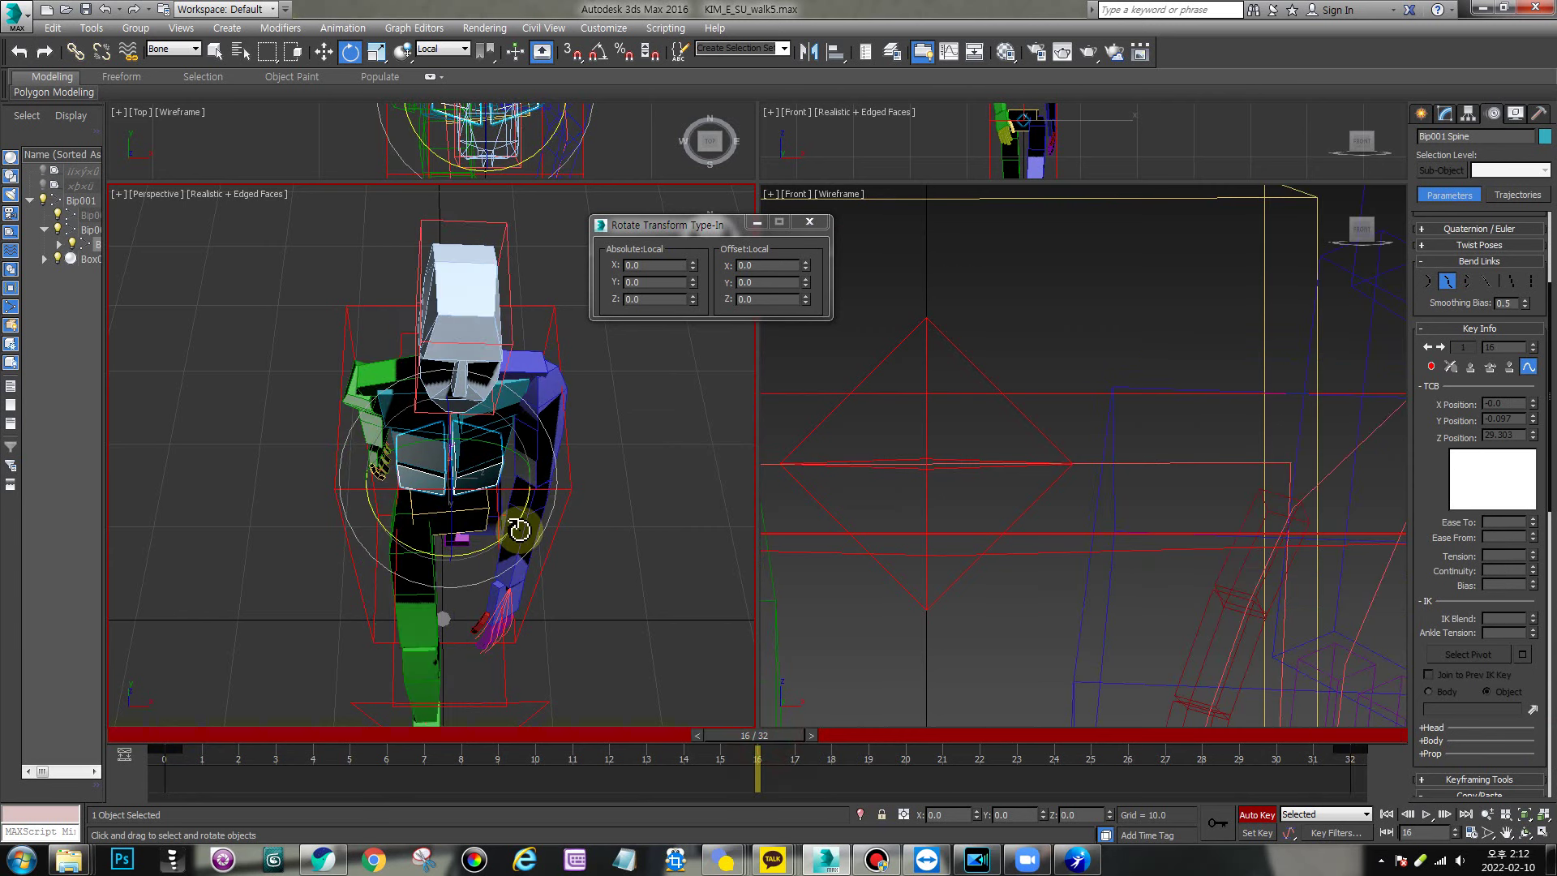
{"action": "left_click_drag", "start_coordinate": [517, 526], "coordinate": [507, 542]}
- Copy the lower spine's key from frame 0 to frame 32
{"action": "key", "text": "Home"}
{"action": "left_click_drag", "start_coordinate": [195, 734], "coordinate": [1337, 734], "text": "shift"}
{"action": "left_click", "coordinate": [779, 472]}
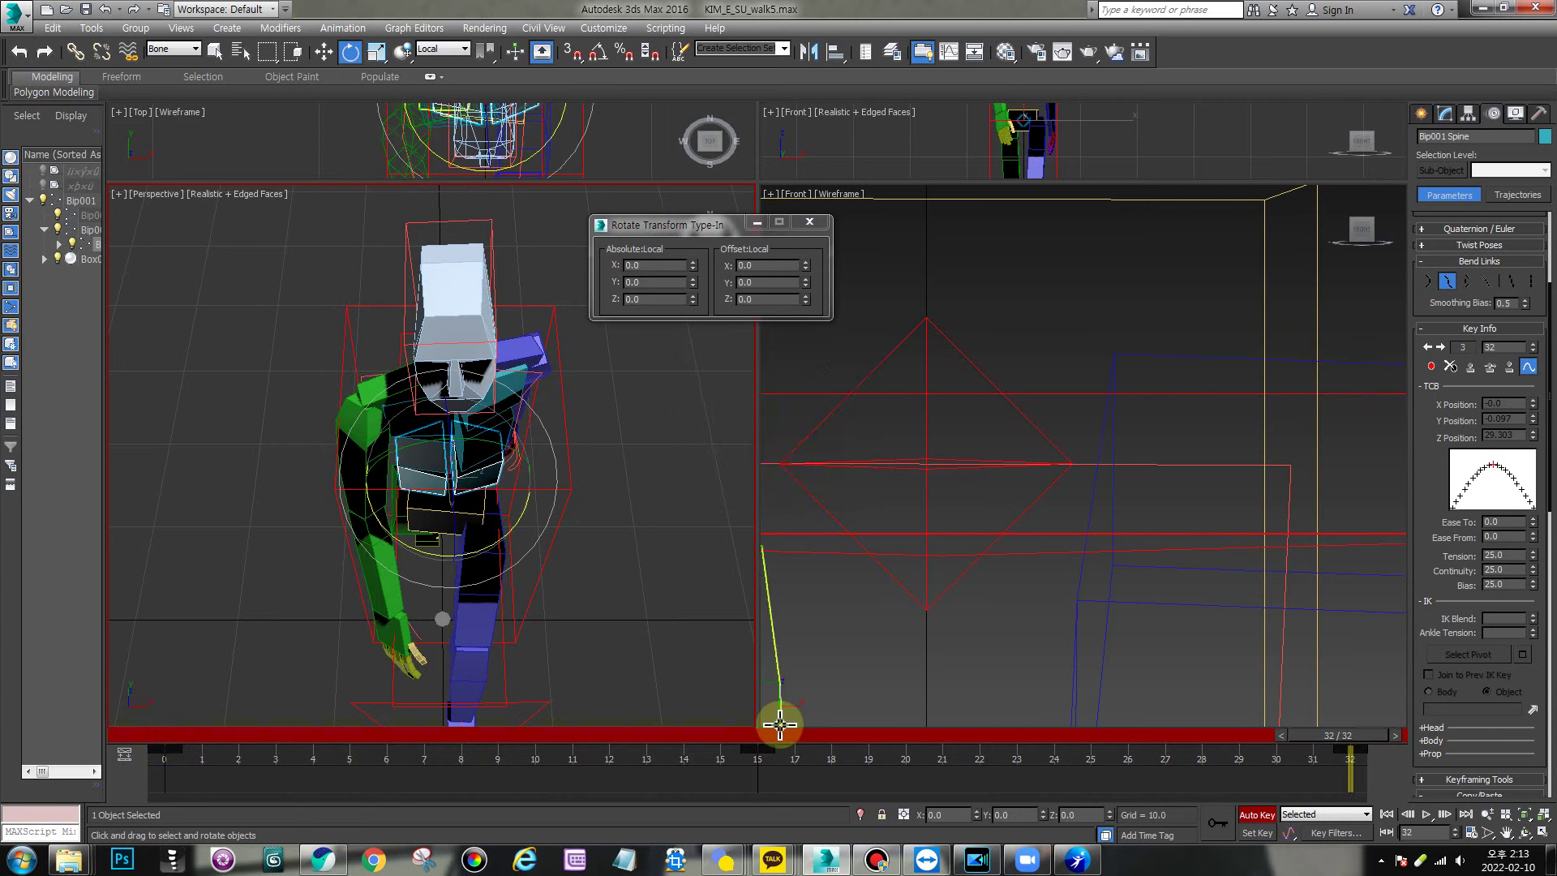
- Play the walk cycle in the right and front views to examine the spine's motion
{"action": "left_click", "coordinate": [770, 736]}
{"action": "key", "text": "v"}
{"action": "key", "text": "r"}
{"action": "key", "text": "slash"}
{"action": "middle_click_drag", "start_coordinate": [559, 338], "coordinate": [557, 419]}
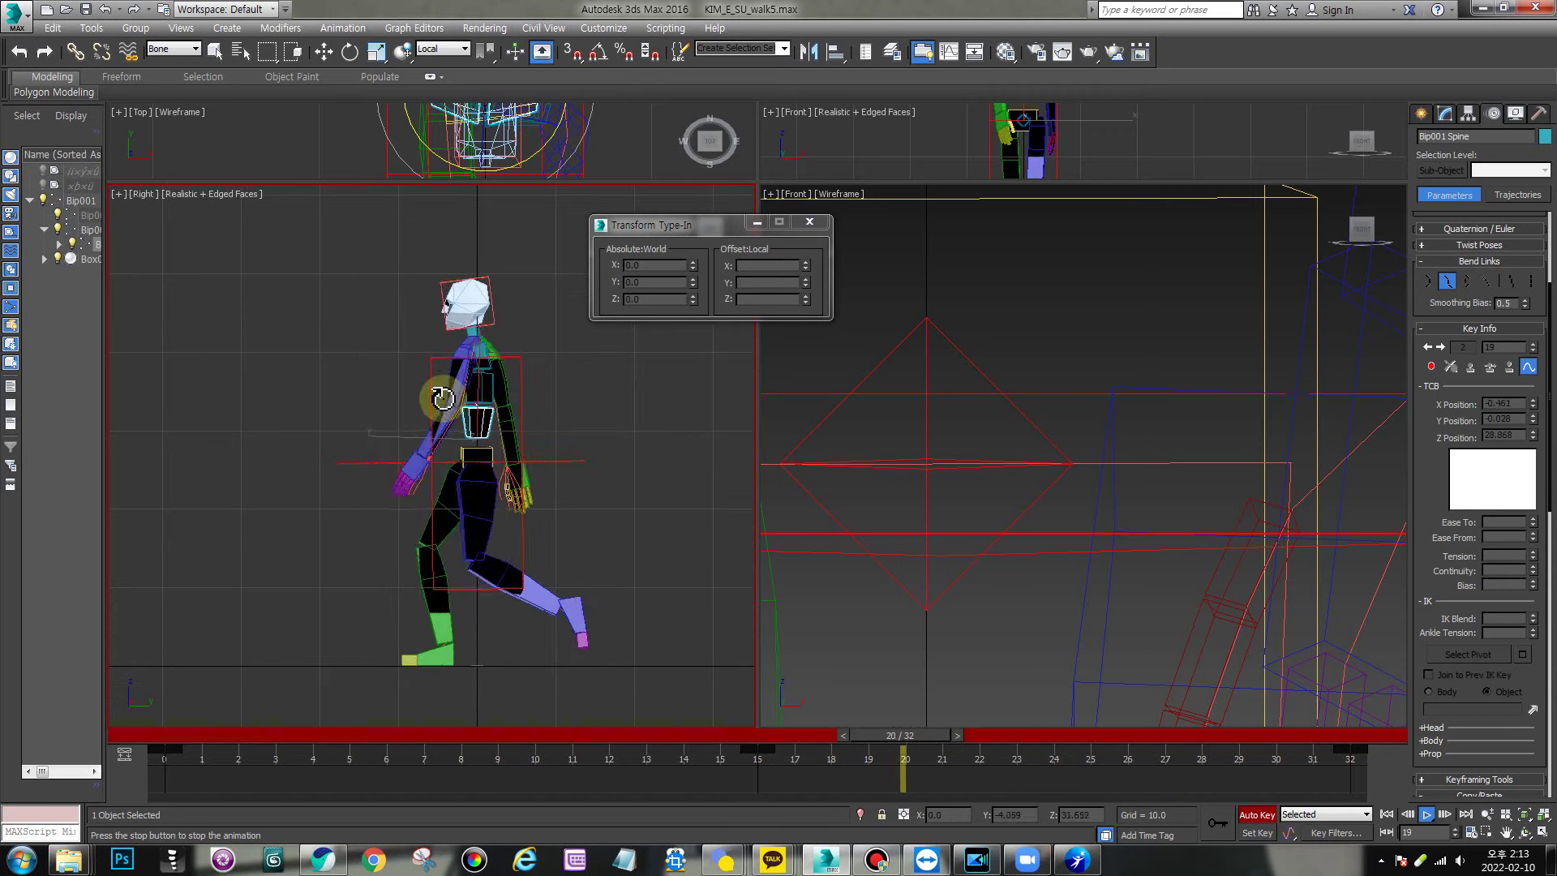
{"action": "key", "text": "f"}
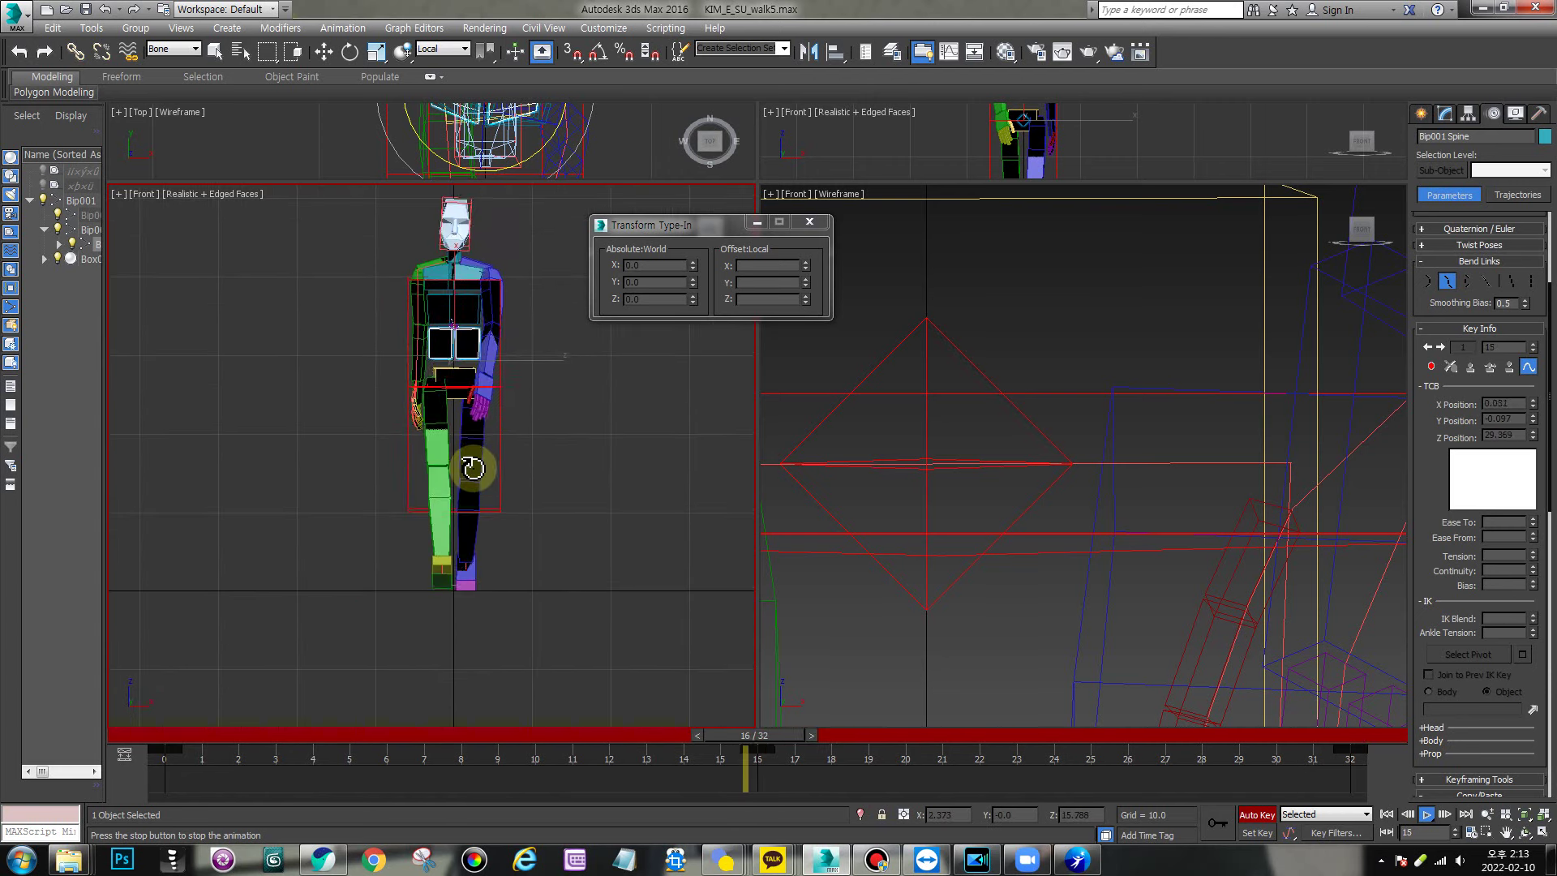
{"action": "key", "text": "slash"}
- Rotate the left calf at frame 24 in the front view and play the walk back
{"action": "key", "text": "e"}
{"action": "left_click", "coordinate": [481, 499]}
{"action": "left_click_drag", "start_coordinate": [153, 736], "coordinate": [1053, 785]}
{"action": "key", "text": "e"}
{"action": "left_click", "coordinate": [476, 519]}
{"action": "left_click_drag", "start_coordinate": [476, 519], "coordinate": [522, 517]}
{"action": "key", "text": "q"}
{"action": "left_click_drag", "start_coordinate": [1054, 737], "coordinate": [1158, 741]}
{"action": "key", "text": "/"}
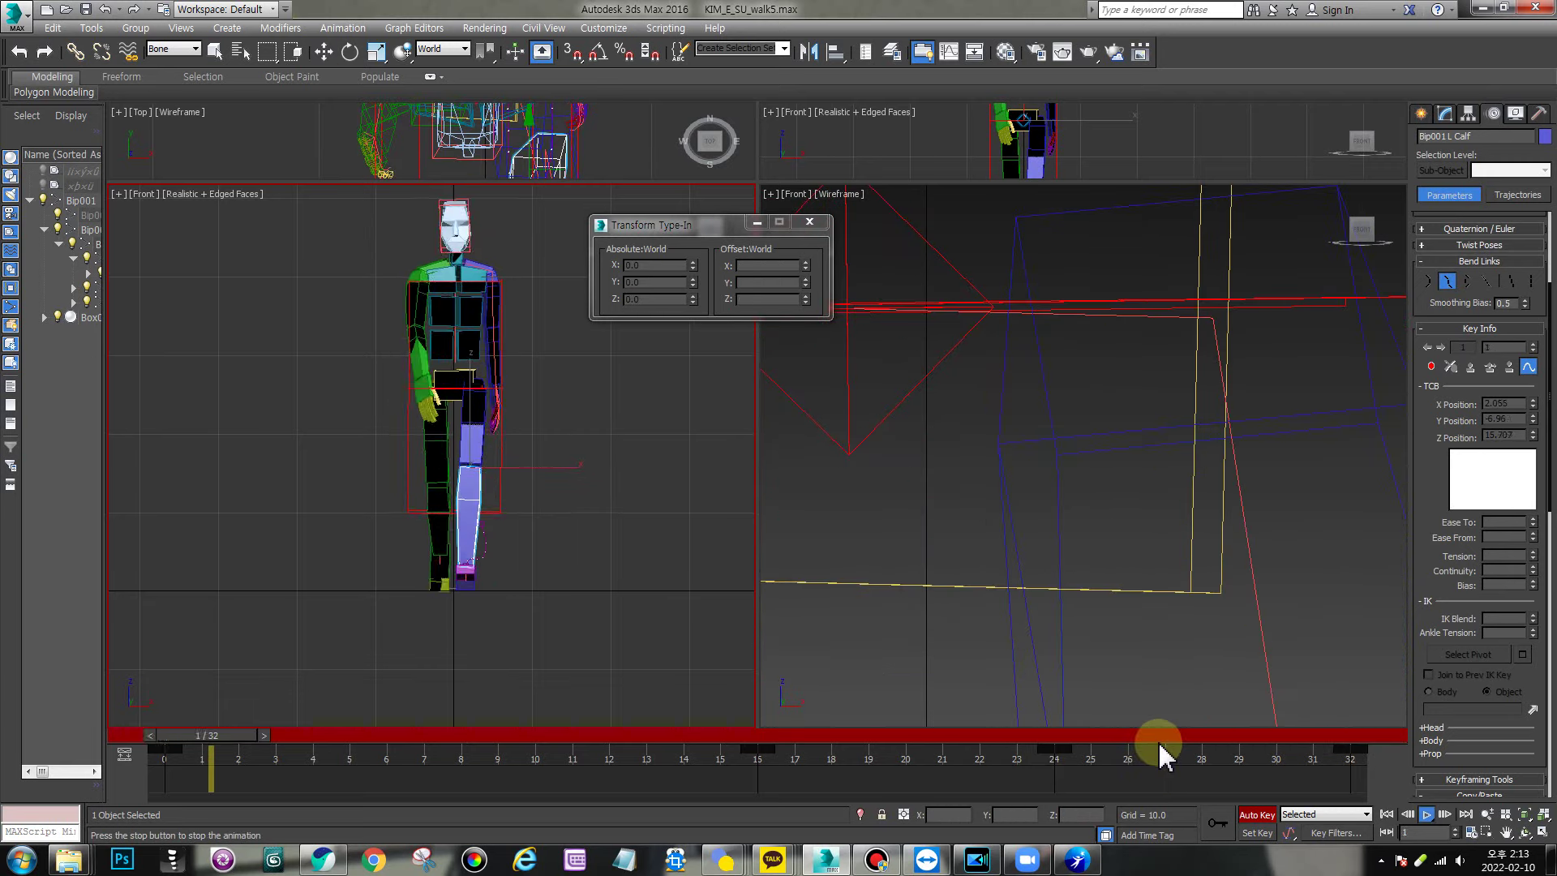
{"action": "key", "text": "/"}
- Select the right calf and rotate it around a local axis at frame 8
{"action": "left_click", "coordinate": [438, 511]}
{"action": "left_click_drag", "start_coordinate": [776, 736], "coordinate": [480, 753]}
{"action": "key", "text": "w"}
{"action": "key", "text": "e"}
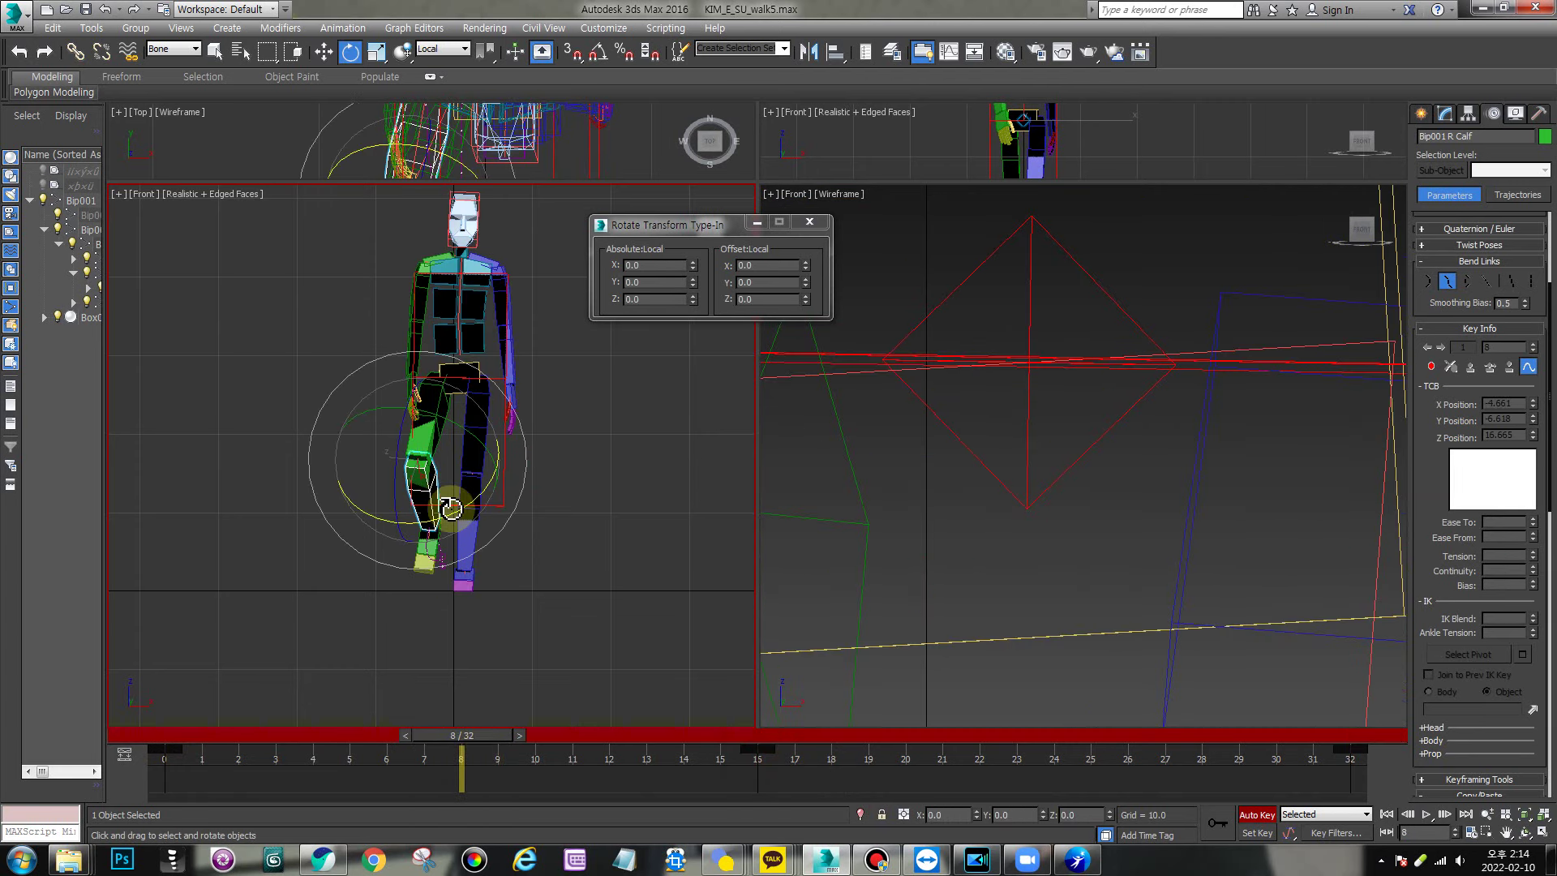
{"action": "left_click_drag", "start_coordinate": [450, 509], "coordinate": [470, 514]}
- Select both clavicles and rotate them together at frames 12 and 28, by about -3.9 degrees around local Y at frame 28
{"action": "scroll", "coordinate": [492, 214], "scroll_direction": "up", "scroll_amount": 3}
{"action": "left_click", "coordinate": [381, 318]}
{"action": "left_click", "coordinate": [471, 321], "text": "ctrl"}
{"action": "left_click_drag", "start_coordinate": [461, 735], "coordinate": [608, 771]}
{"action": "key", "text": "e"}
{"action": "left_click_drag", "start_coordinate": [515, 311], "coordinate": [507, 251]}
{"action": "left_click", "coordinate": [1206, 740]}
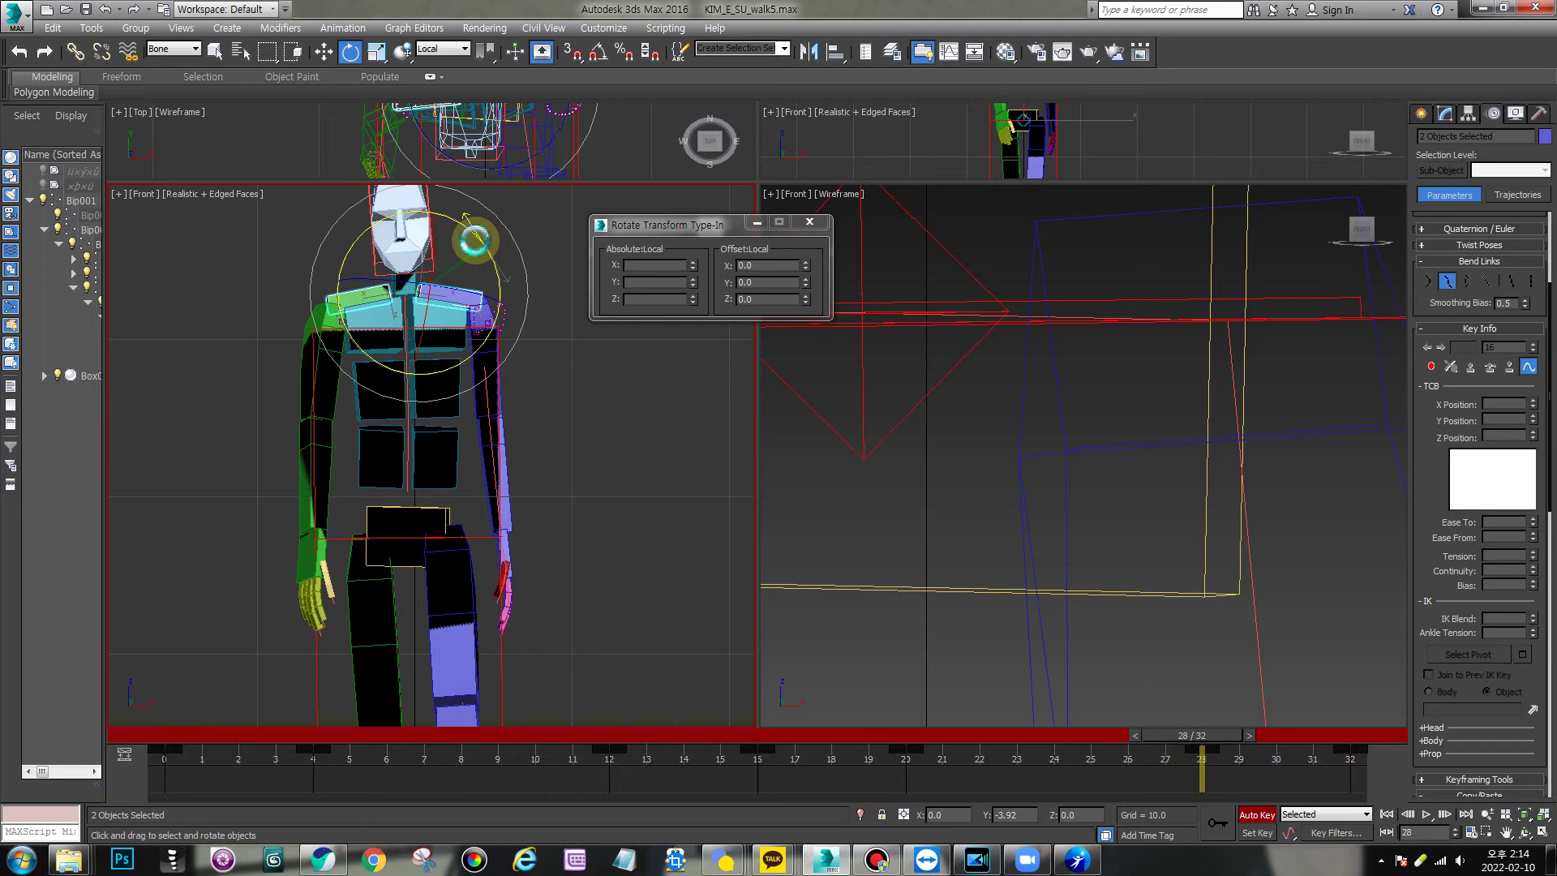
- Play the walk cycle and examine the shoulder motion in the front, right and perspective views
{"action": "key", "text": "/"}
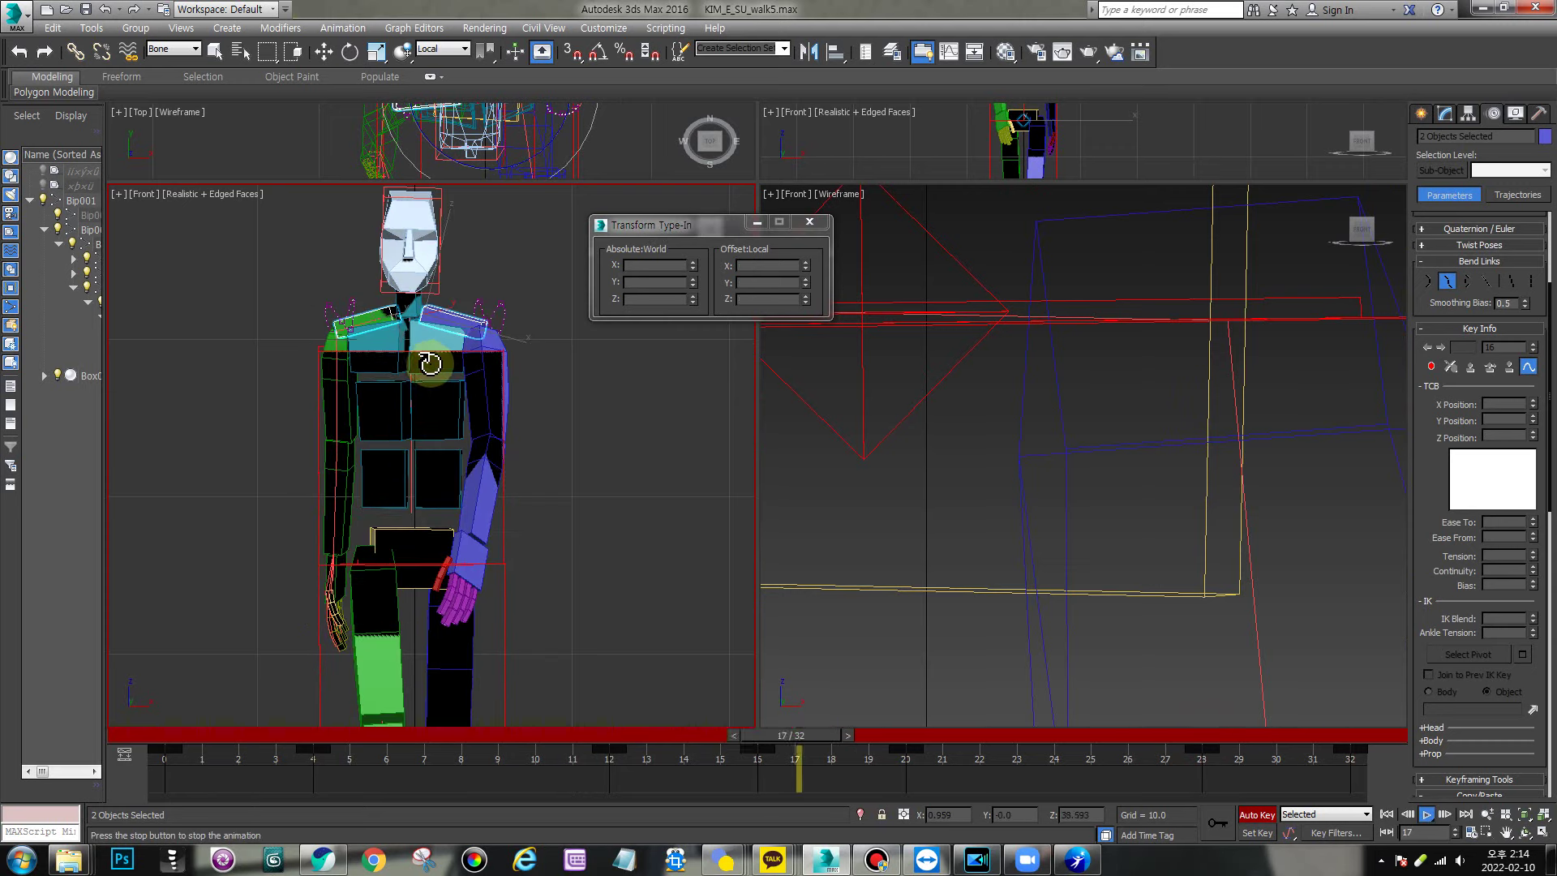
{"action": "scroll", "coordinate": [538, 392], "scroll_direction": "down", "scroll_amount": 3}
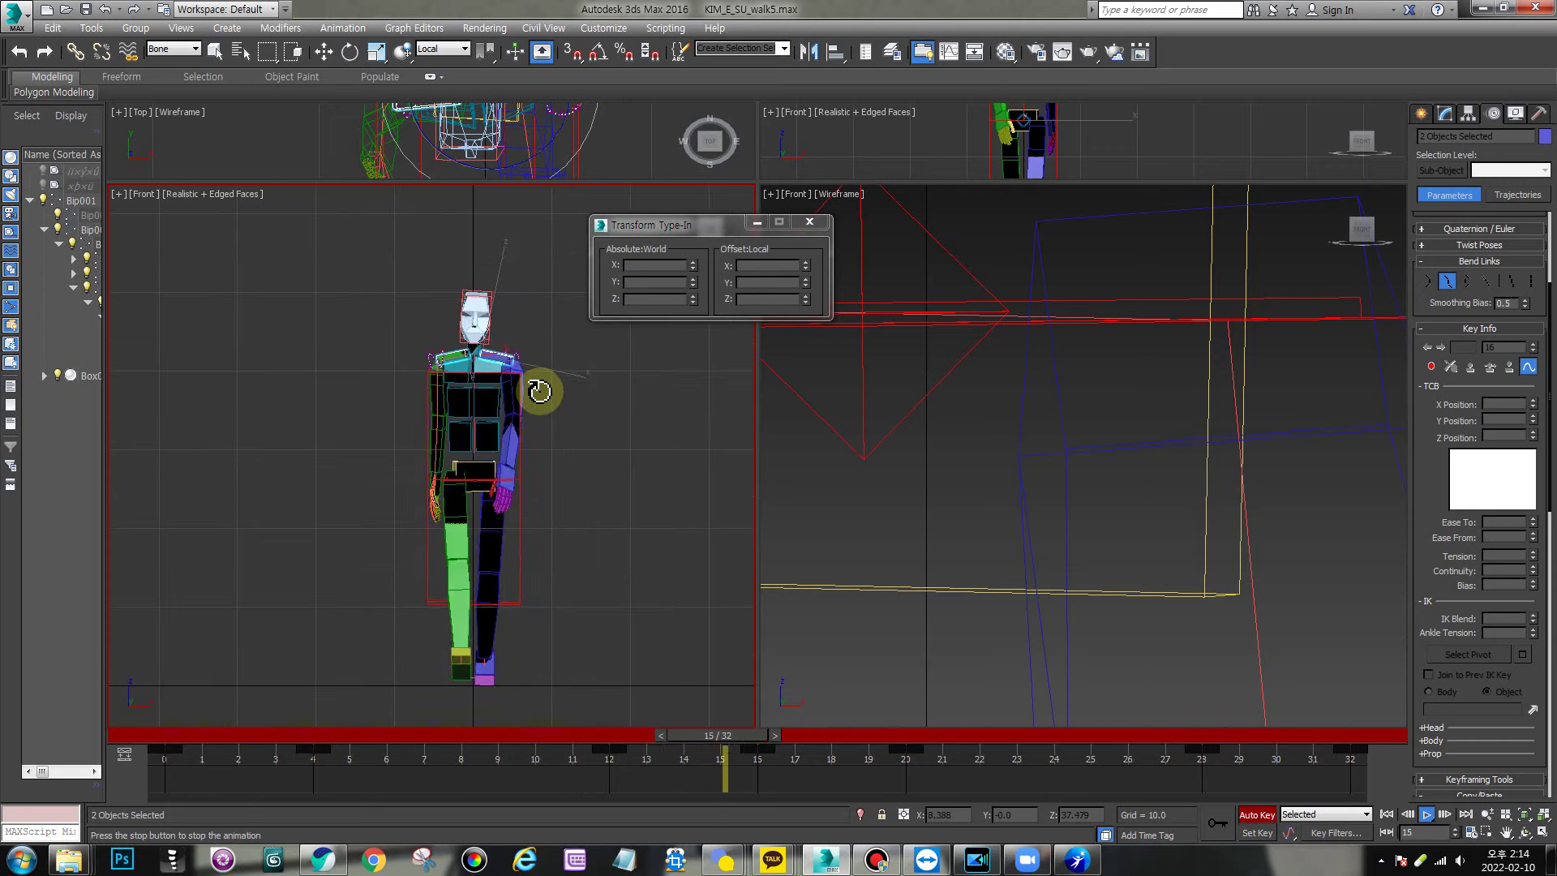
{"action": "key", "text": "r"}
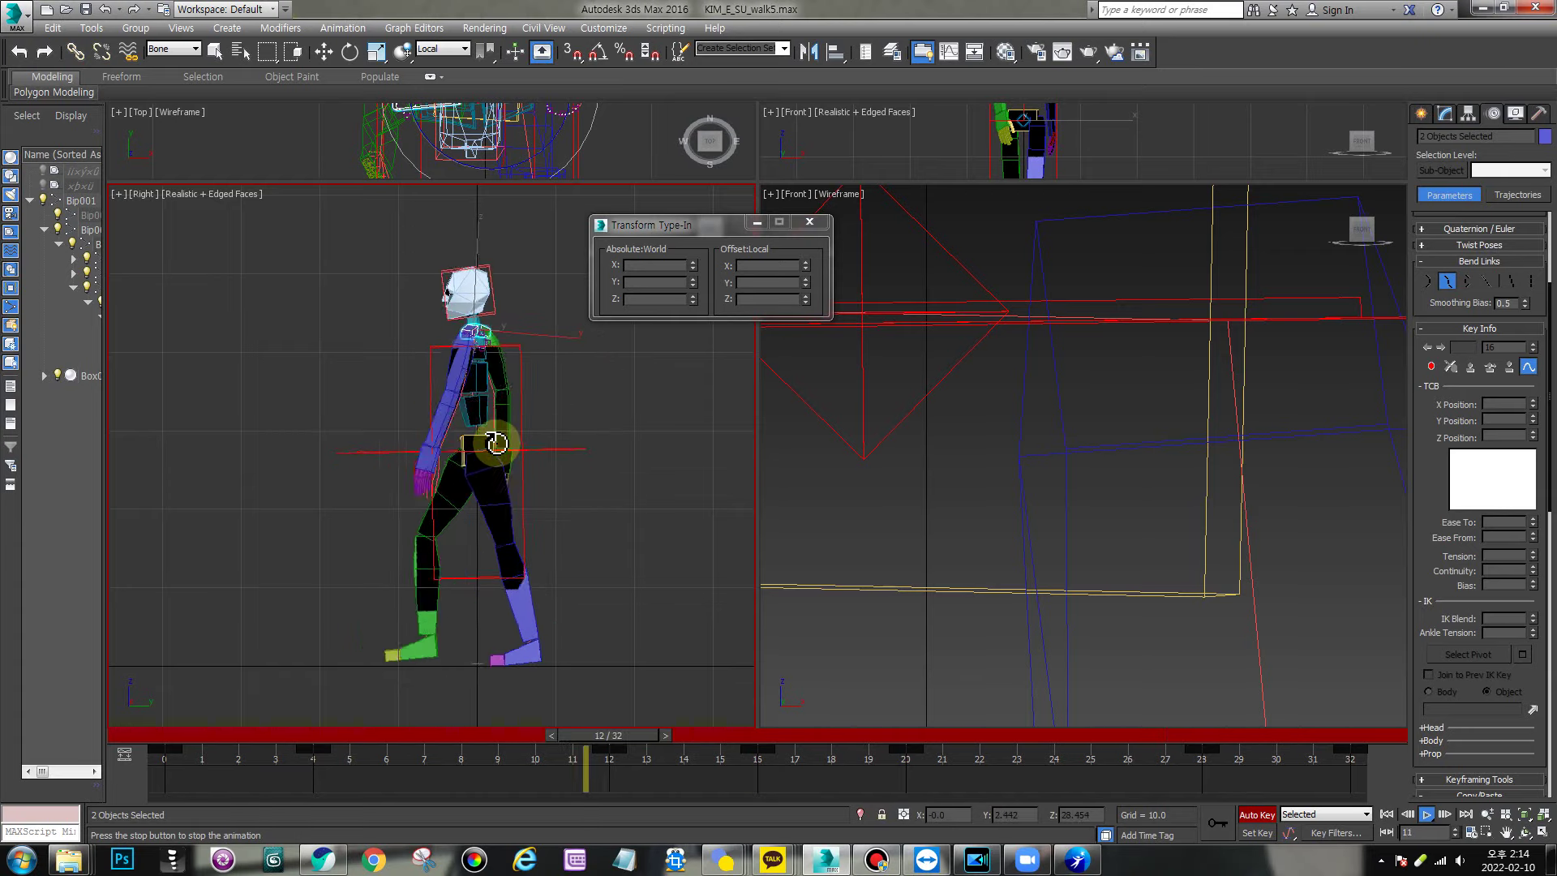
{"action": "key", "text": "p"}
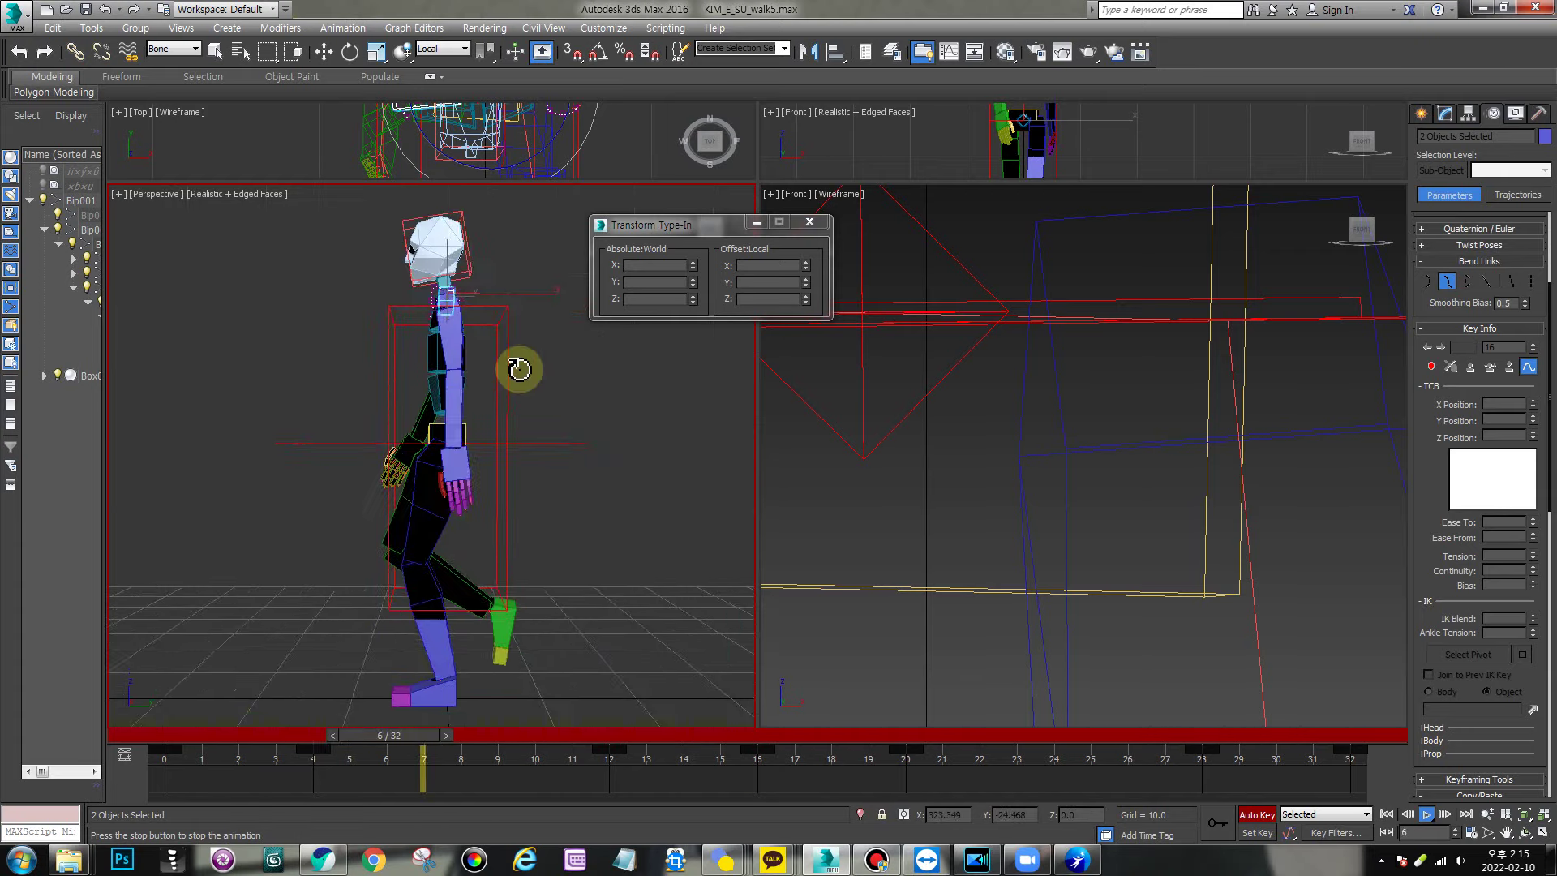
{"action": "left_click", "coordinate": [985, 535]}
{"action": "key", "text": "shift+z"}
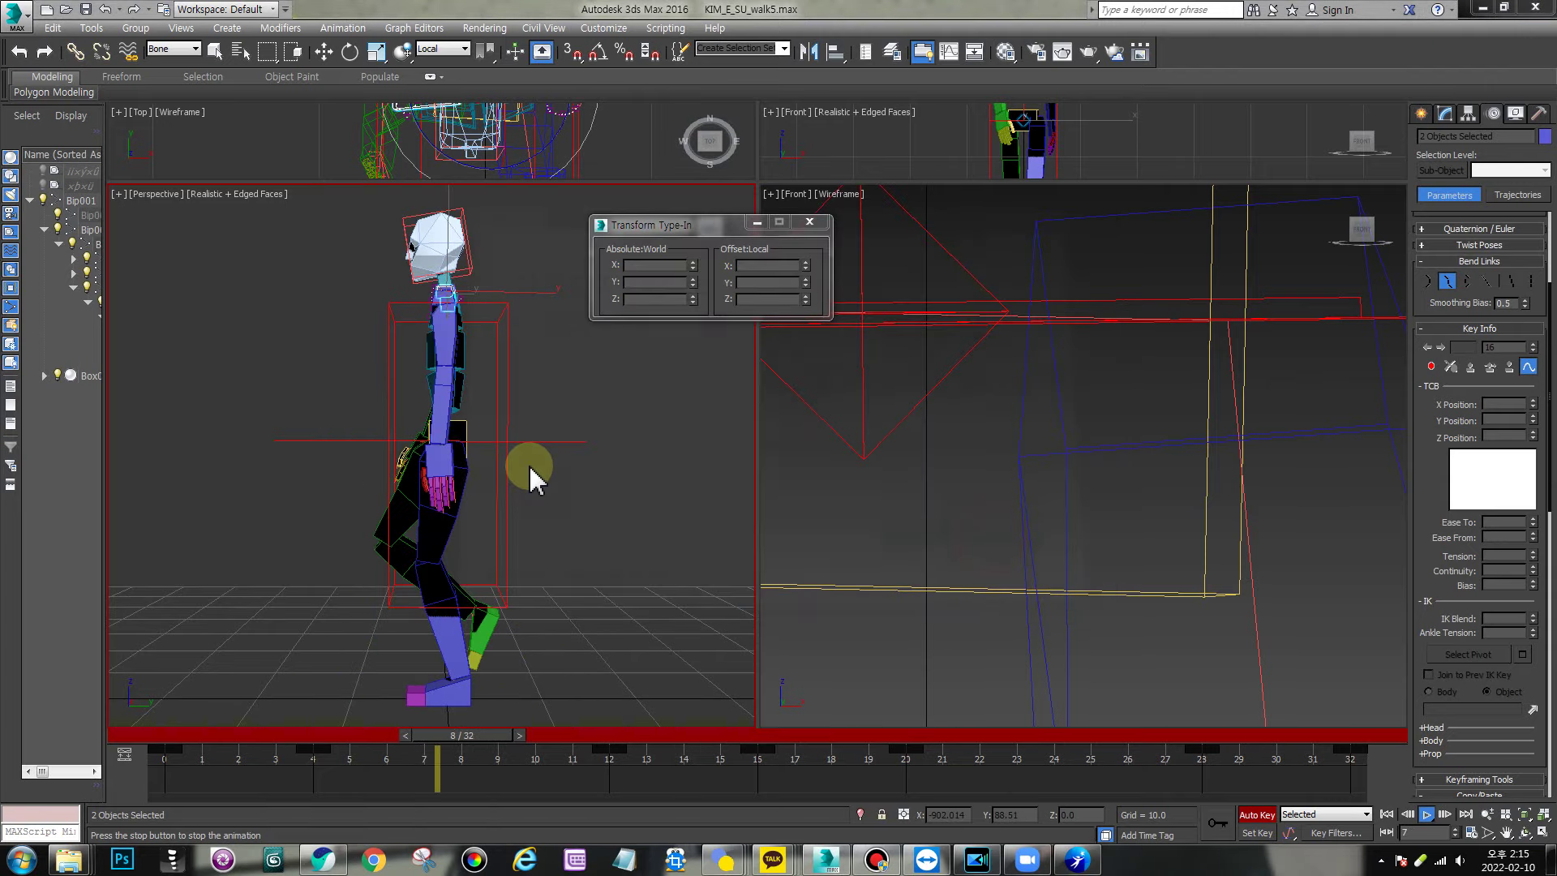
{"action": "middle_click_drag", "start_coordinate": [594, 406], "coordinate": [583, 428]}
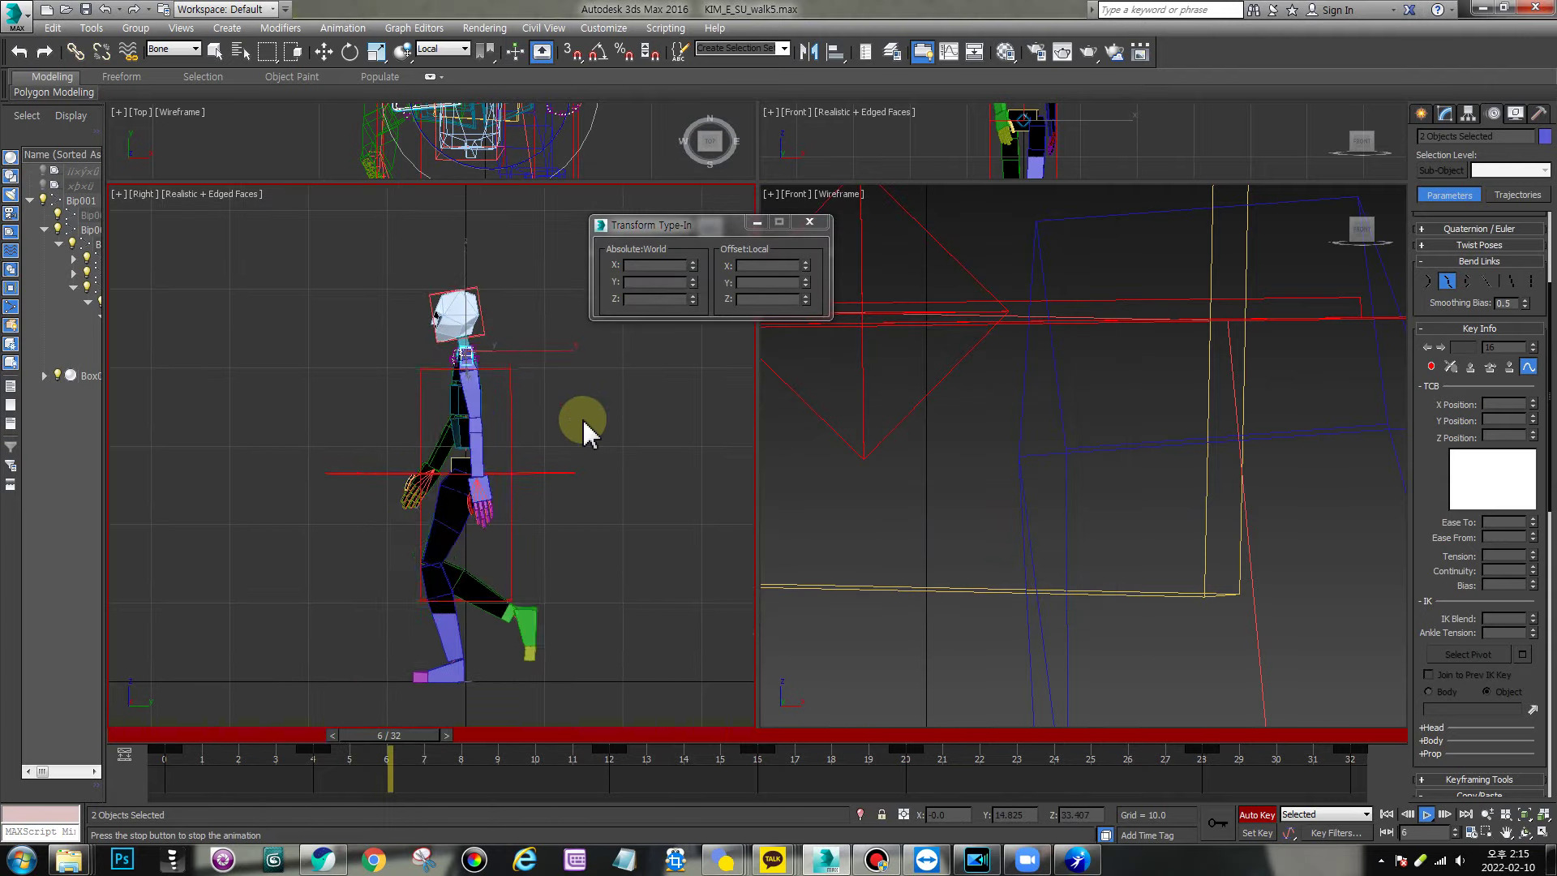